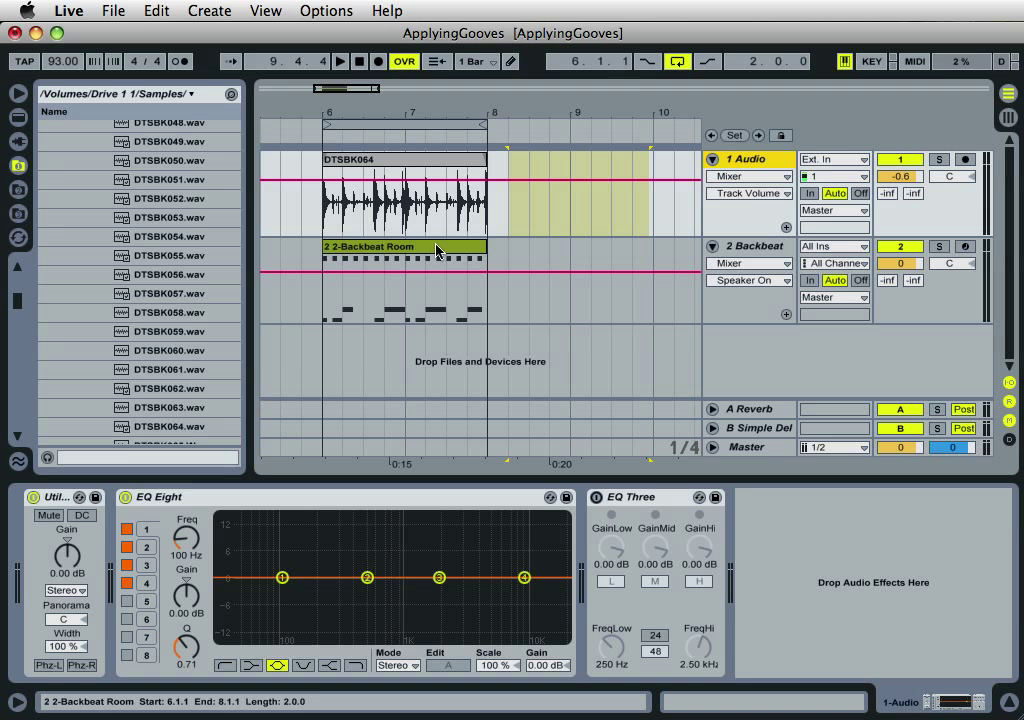
- Solo the 1 Audio drum loop, play it from bar 6, and open the DTSBK064 clip's sample details
{"action": "left_click", "coordinate": [766, 248]}
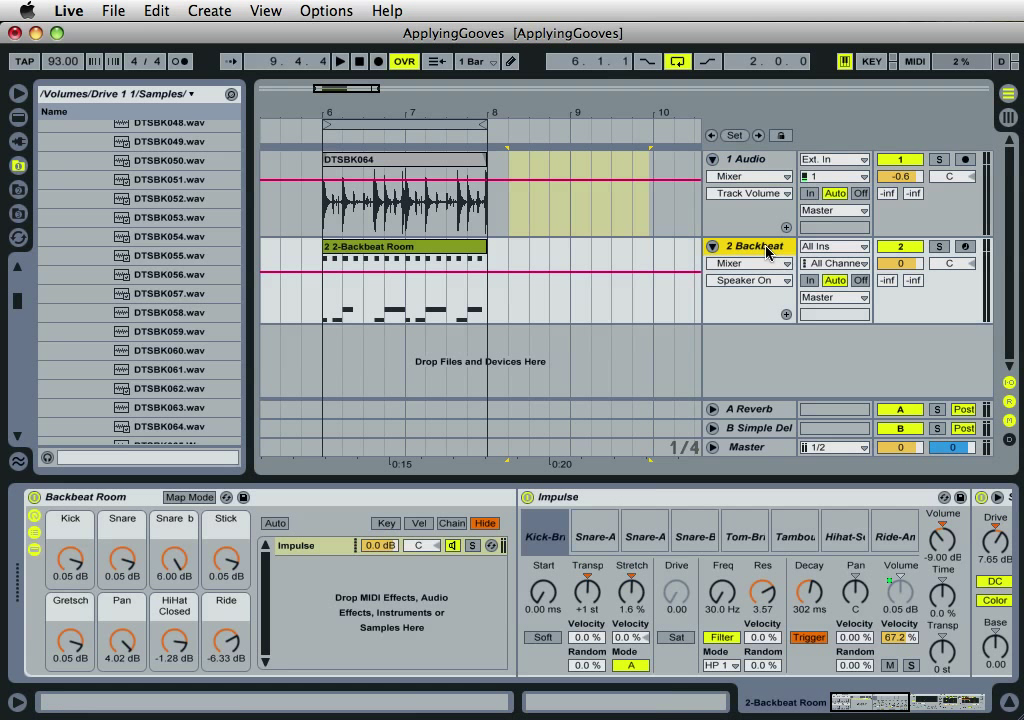
{"action": "left_click", "coordinate": [571, 167]}
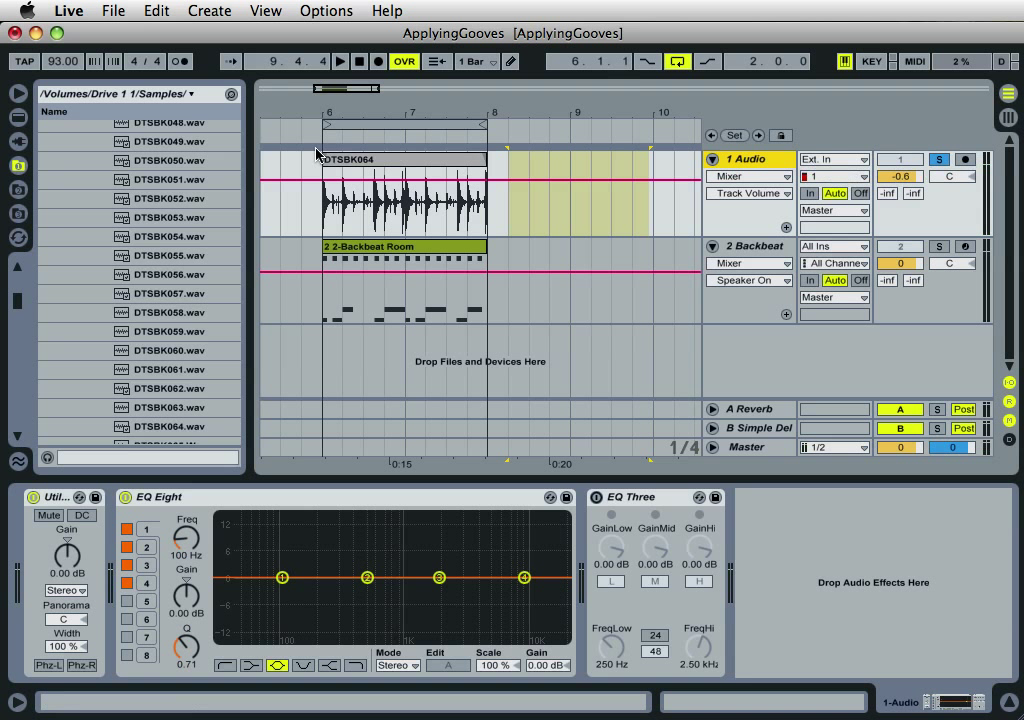
{"action": "left_click", "coordinate": [318, 141]}
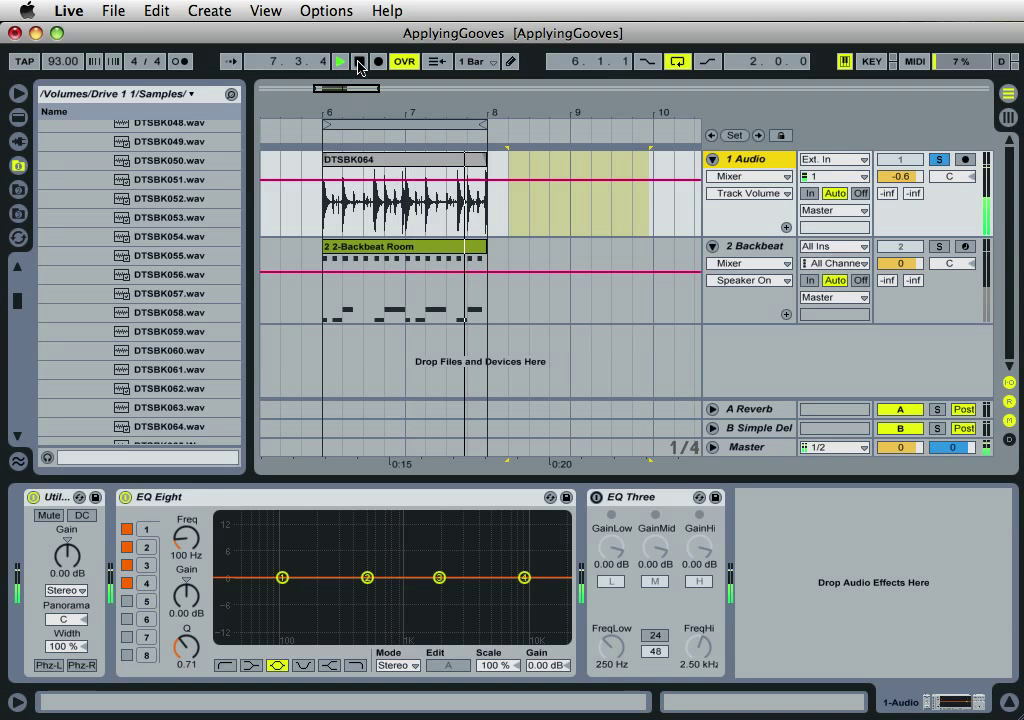
{"action": "left_click", "coordinate": [358, 62]}
{"action": "double_click", "coordinate": [421, 160]}
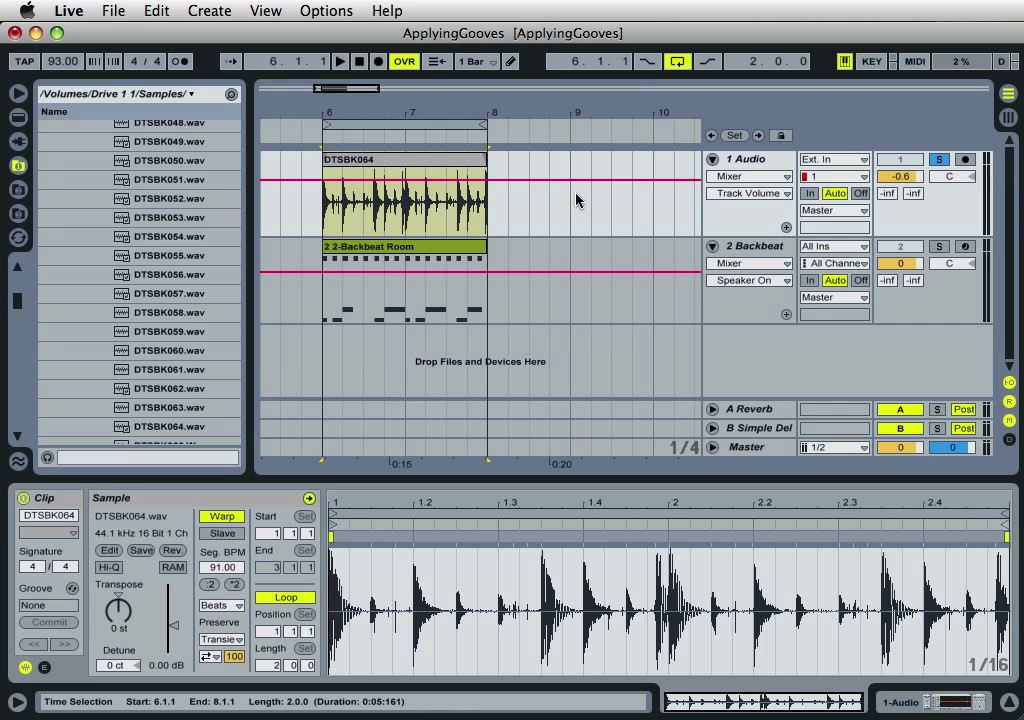
{"action": "left_click", "coordinate": [940, 247]}
- Solo 2 Backbeat, show the Backbeat Room clip's MIDI notes, and play it from bar 6
{"action": "left_click", "coordinate": [948, 176]}
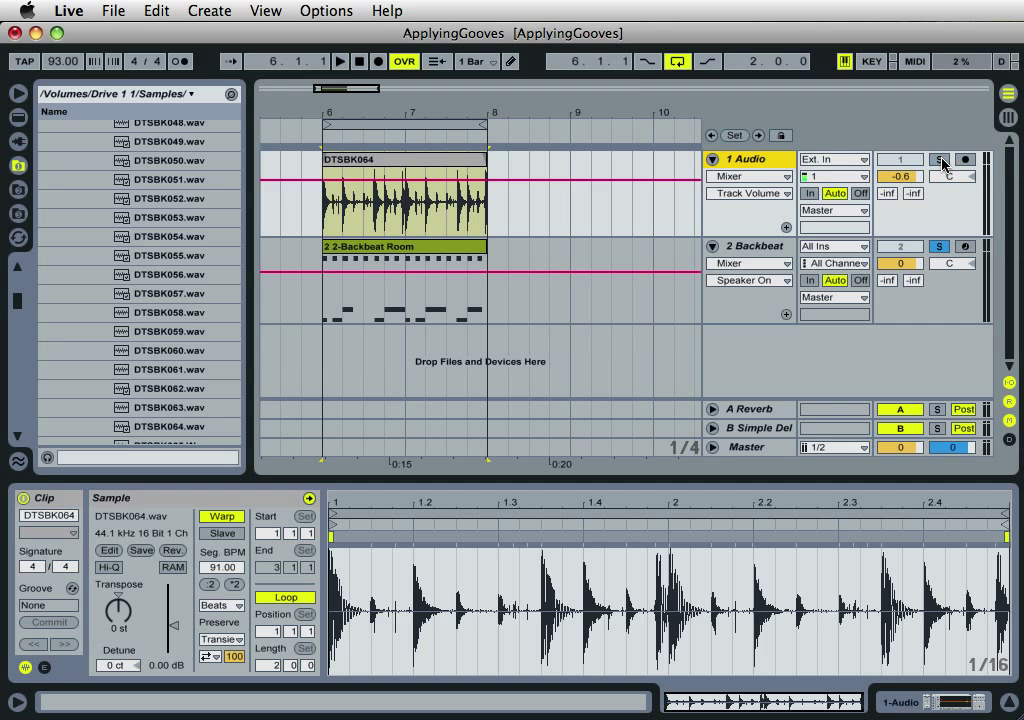
{"action": "left_click", "coordinate": [762, 247]}
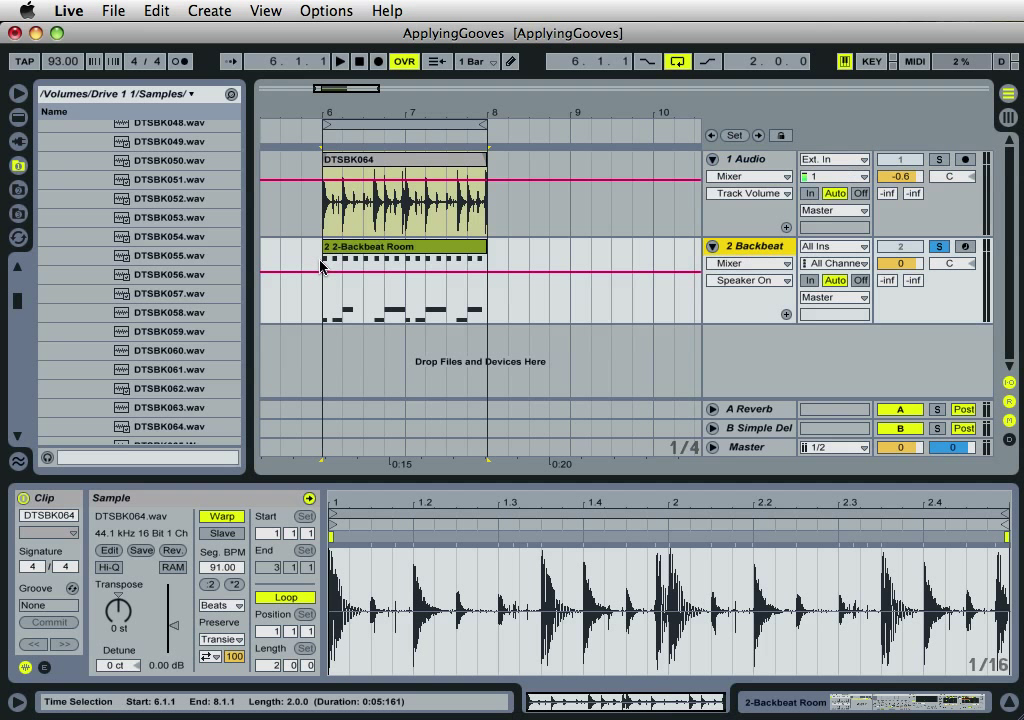
{"action": "left_click", "coordinate": [356, 247]}
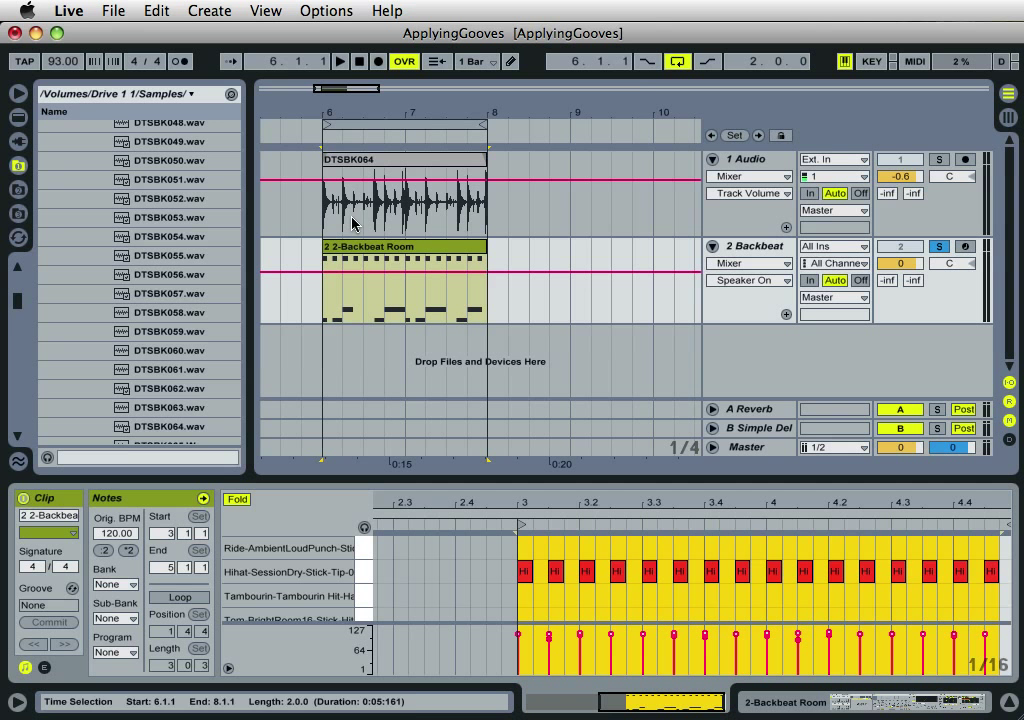
{"action": "left_click", "coordinate": [329, 136]}
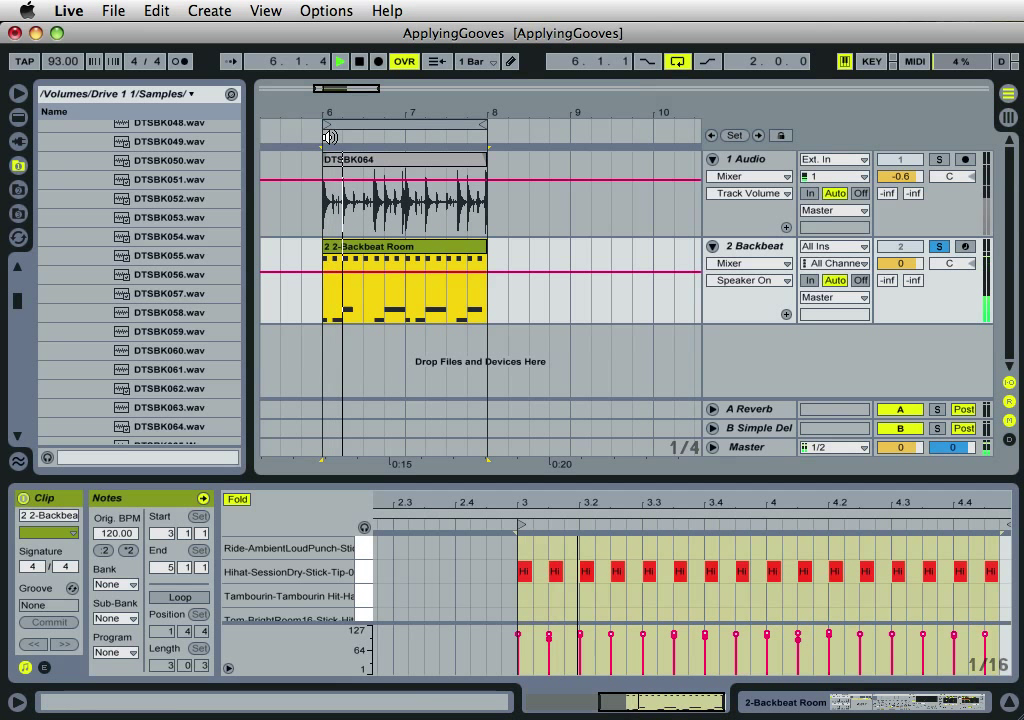
{"action": "left_click", "coordinate": [361, 63]}
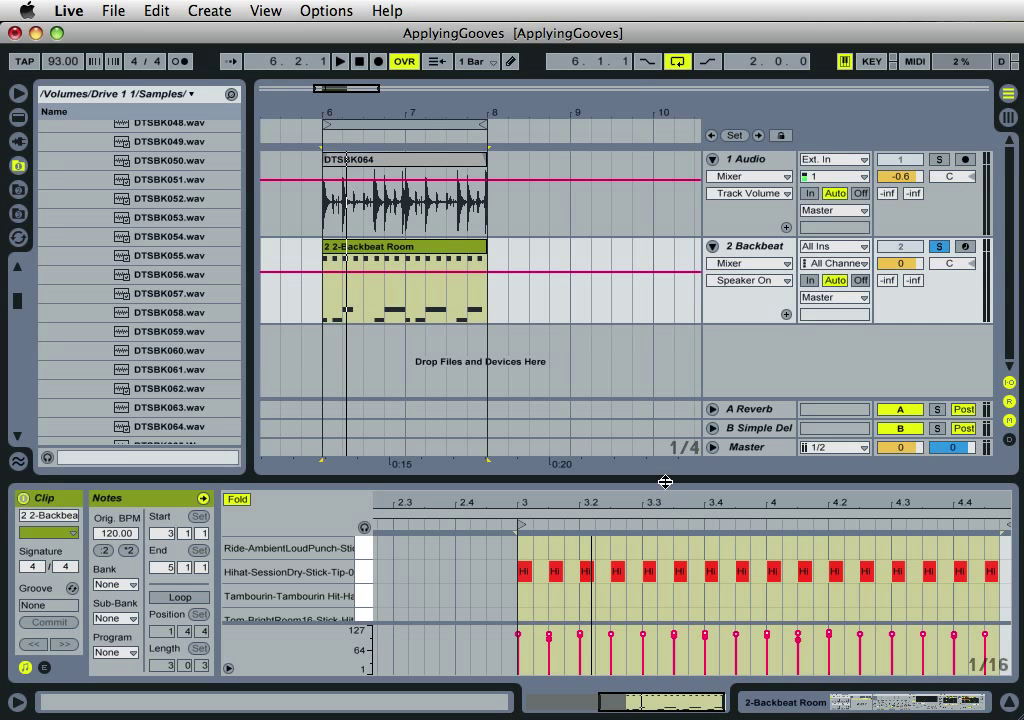
- Briefly enlarge the clip detail area, then restore the arrangement to its earlier size
{"action": "left_click_drag", "start_coordinate": [665, 480], "coordinate": [667, 470]}
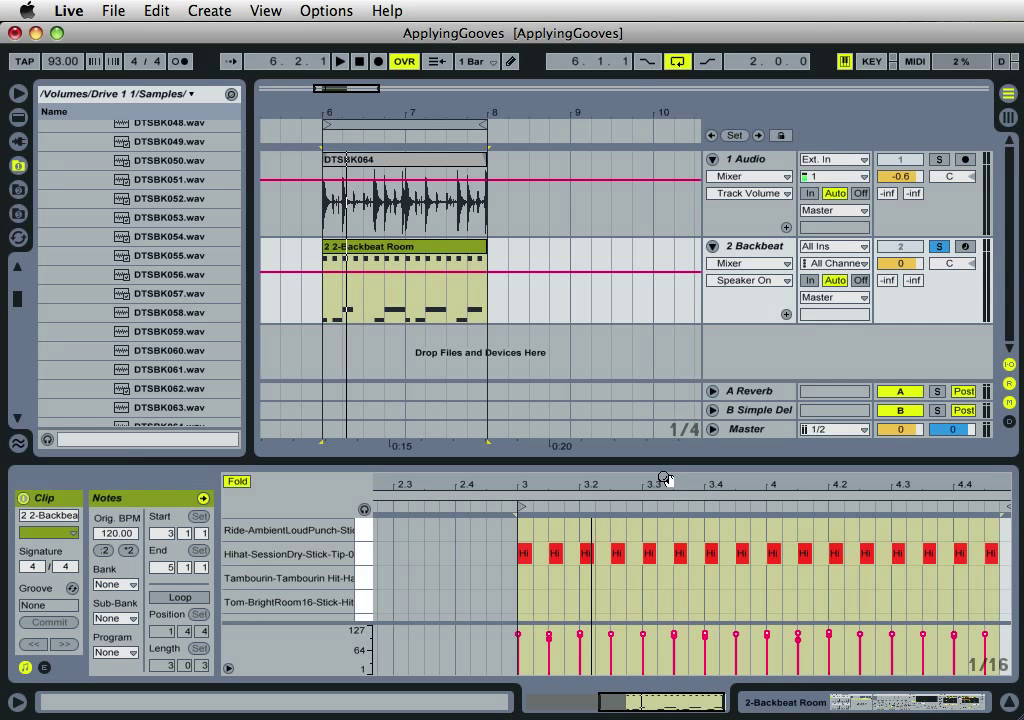
{"action": "left_click_drag", "start_coordinate": [665, 464], "coordinate": [665, 485]}
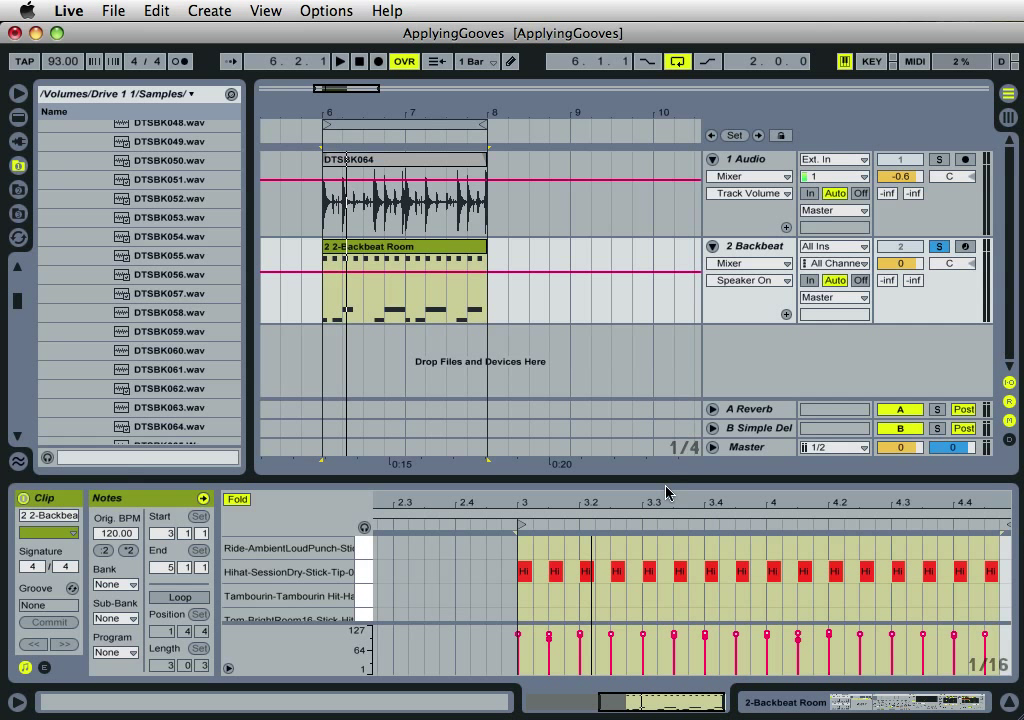
{"action": "left_click", "coordinate": [342, 258]}
- Reselect the DTSBK064 loop, open and enlarge the empty Groove Pool, and browse the groove library
{"action": "left_click", "coordinate": [411, 163]}
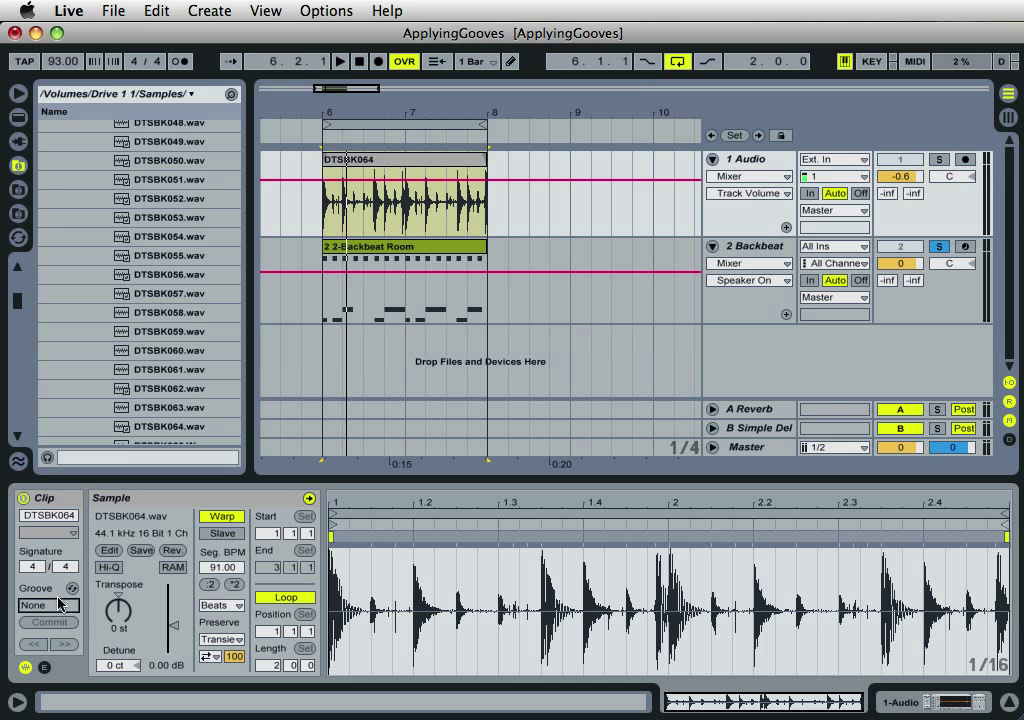
{"action": "left_click", "coordinate": [18, 465]}
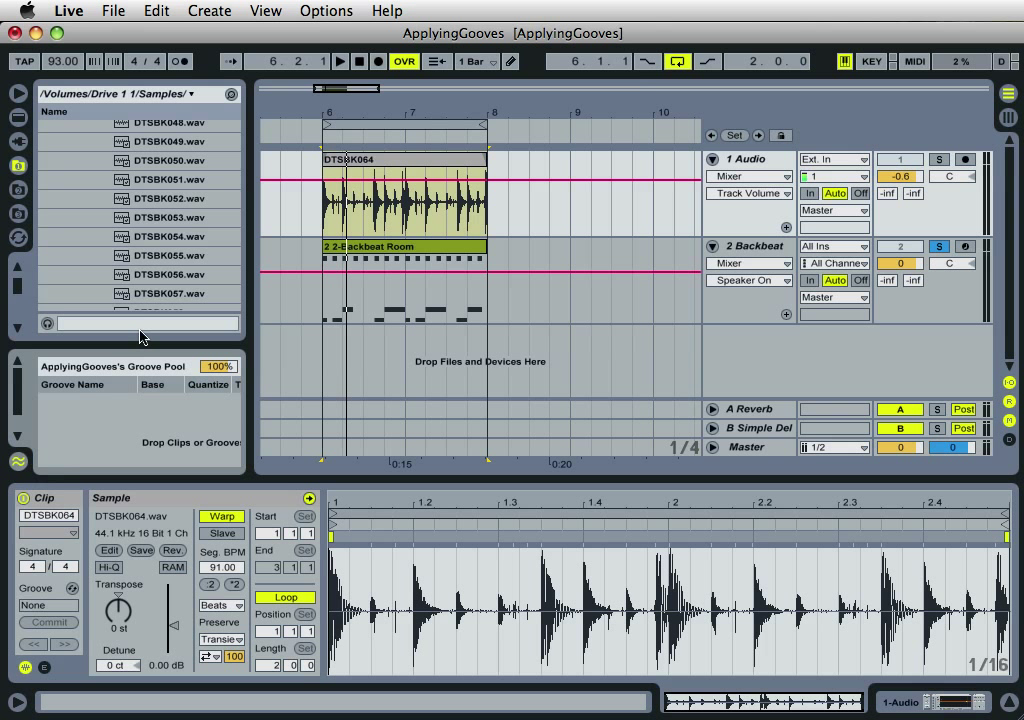
{"action": "left_click_drag", "start_coordinate": [149, 343], "coordinate": [146, 196]}
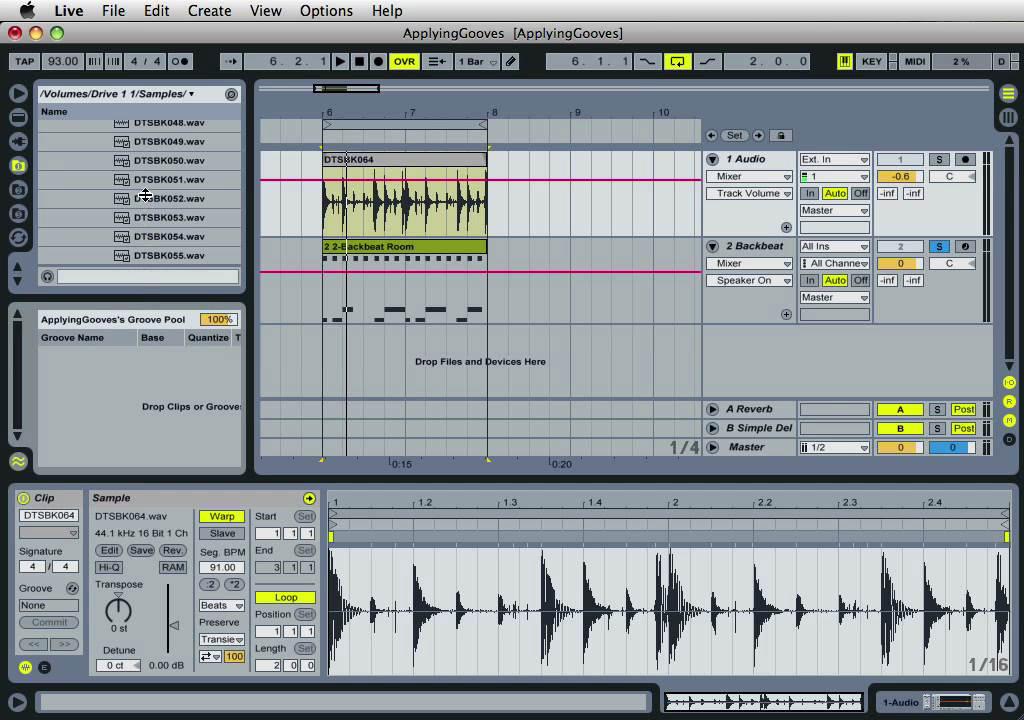
{"action": "right_click", "coordinate": [100, 387]}
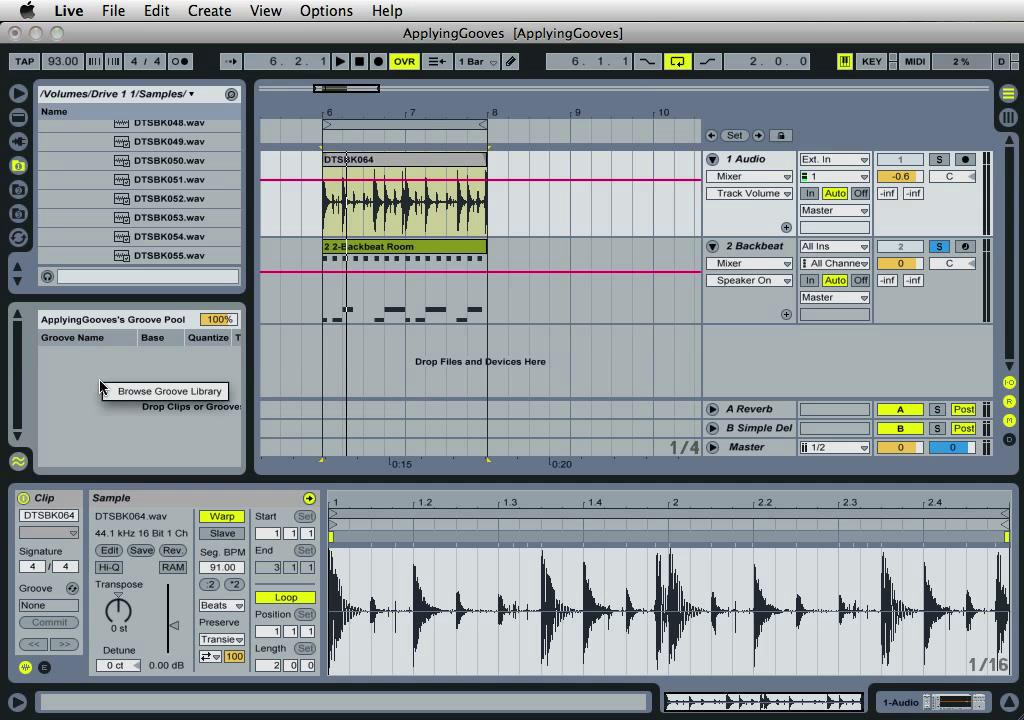
{"action": "left_click", "coordinate": [155, 397]}
- Expand the MPC grooves folder and drag MPC 16 Swing-75 into the Groove Pool
{"action": "left_click_drag", "start_coordinate": [181, 297], "coordinate": [185, 342]}
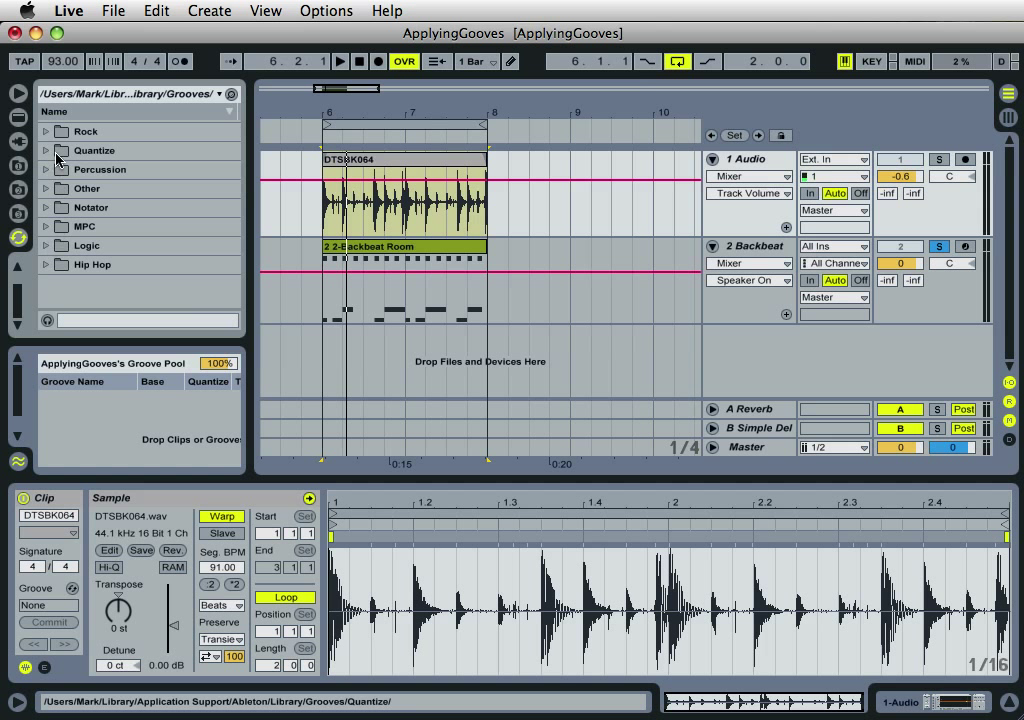
{"action": "left_click", "coordinate": [46, 228]}
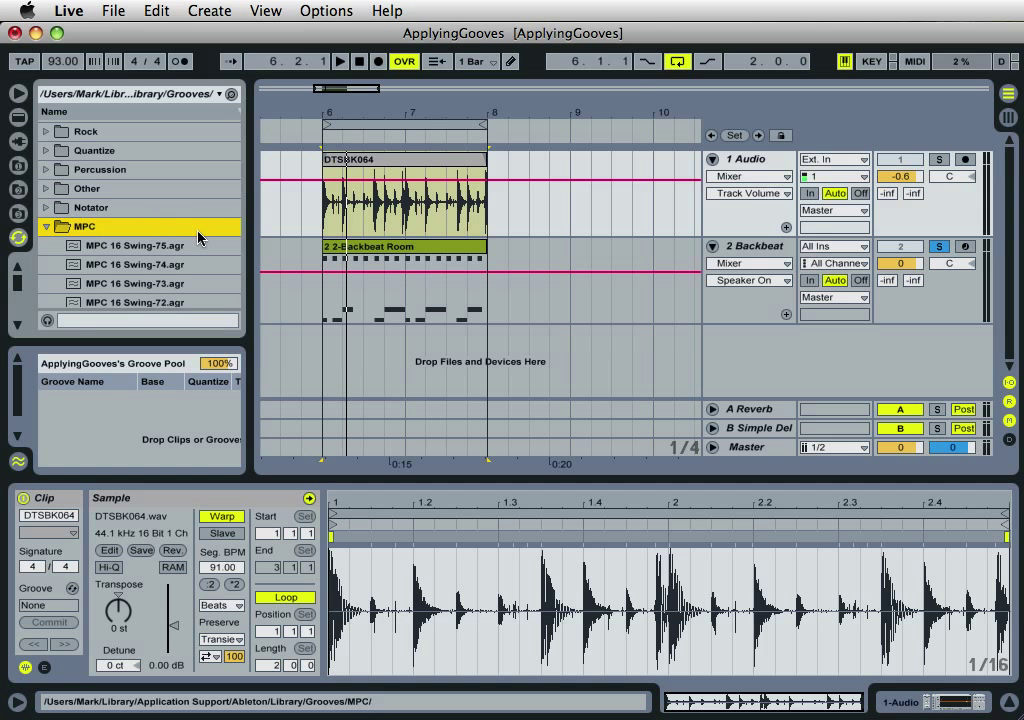
{"action": "scroll", "coordinate": [200, 232], "scroll_direction": "down", "scroll_amount": 5}
{"action": "scroll", "coordinate": [202, 240], "scroll_direction": "down", "scroll_amount": 10}
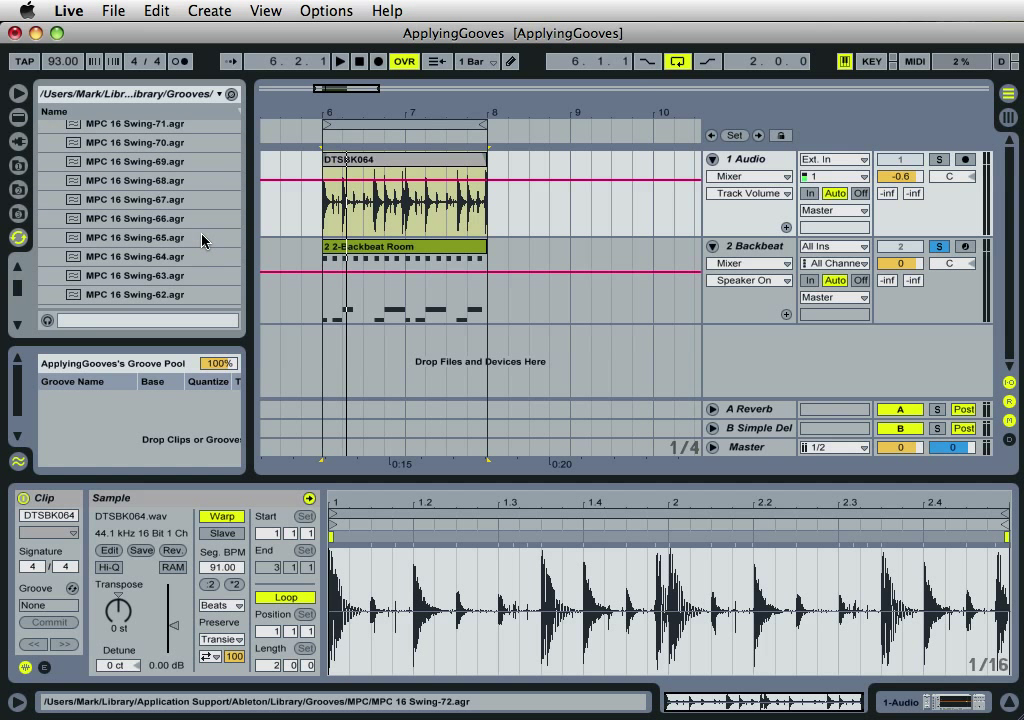
{"action": "scroll", "coordinate": [200, 243], "scroll_direction": "up", "scroll_amount": 6}
{"action": "scroll", "coordinate": [200, 243], "scroll_direction": "up", "scroll_amount": 8}
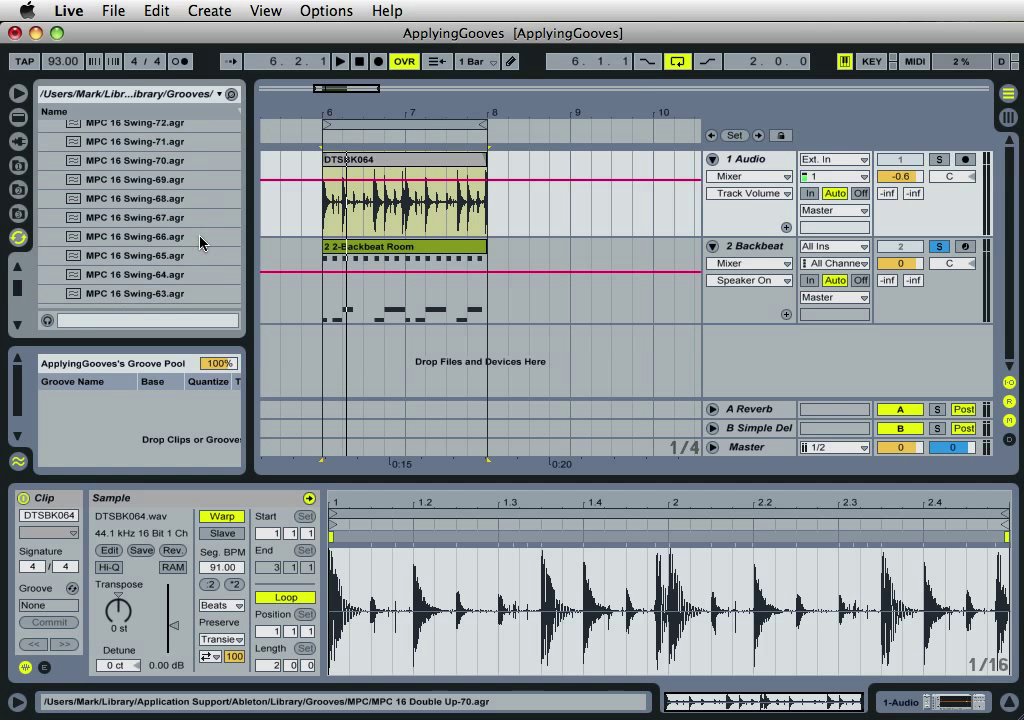
{"action": "scroll", "coordinate": [203, 243], "scroll_direction": "down", "scroll_amount": 3}
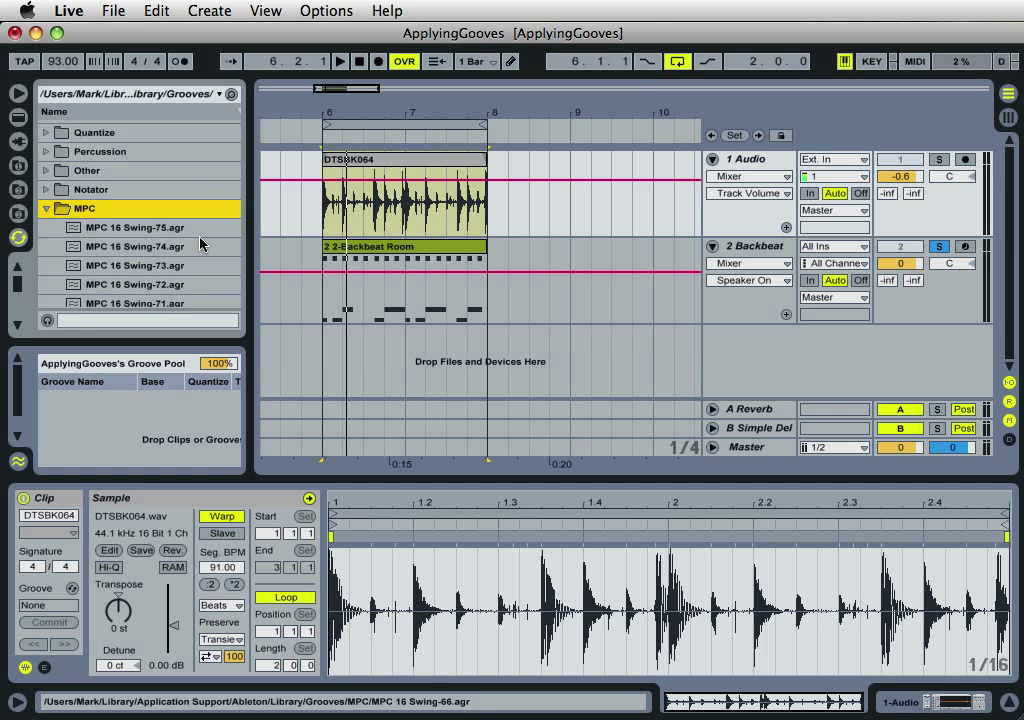
{"action": "left_click", "coordinate": [172, 232]}
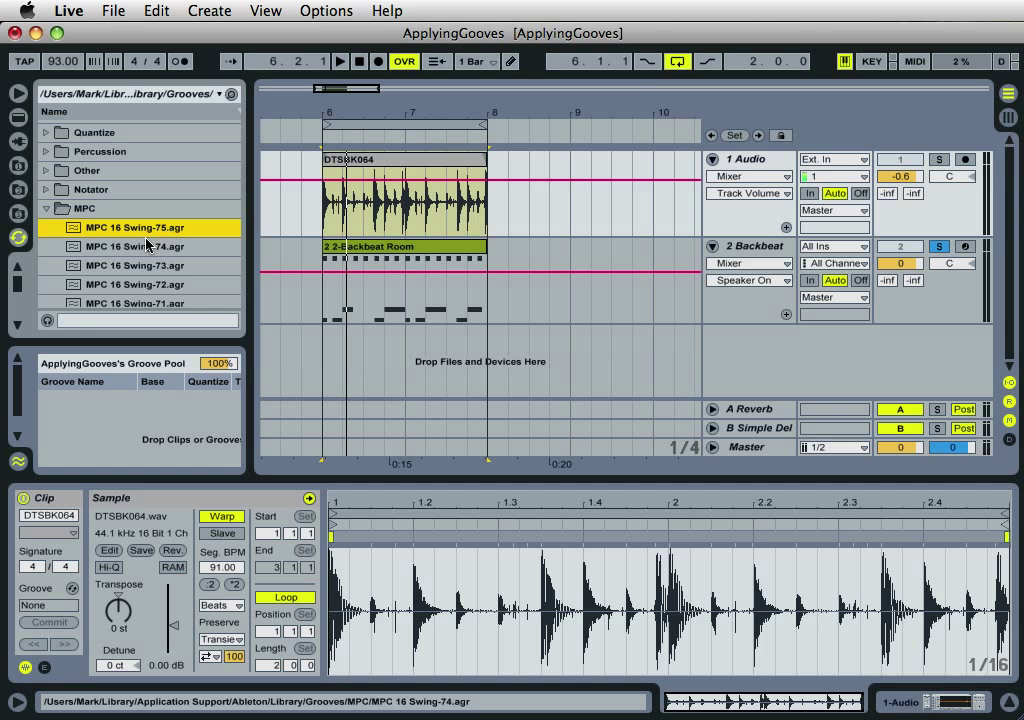
{"action": "scroll", "coordinate": [187, 270], "scroll_direction": "down", "scroll_amount": 2}
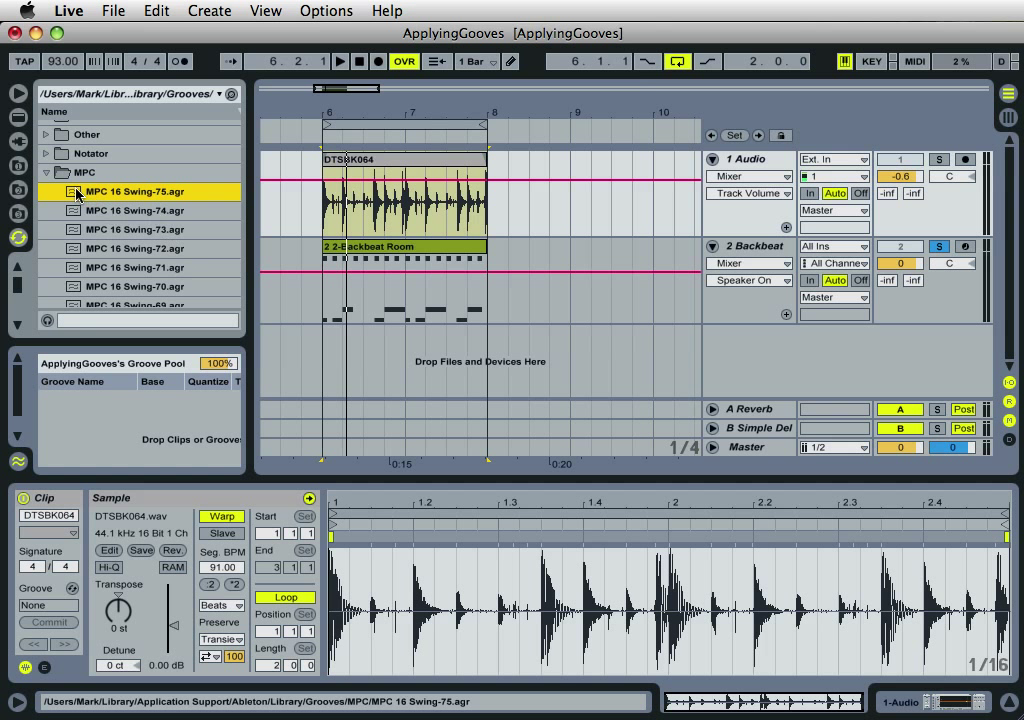
{"action": "left_click_drag", "start_coordinate": [73, 193], "coordinate": [90, 335]}
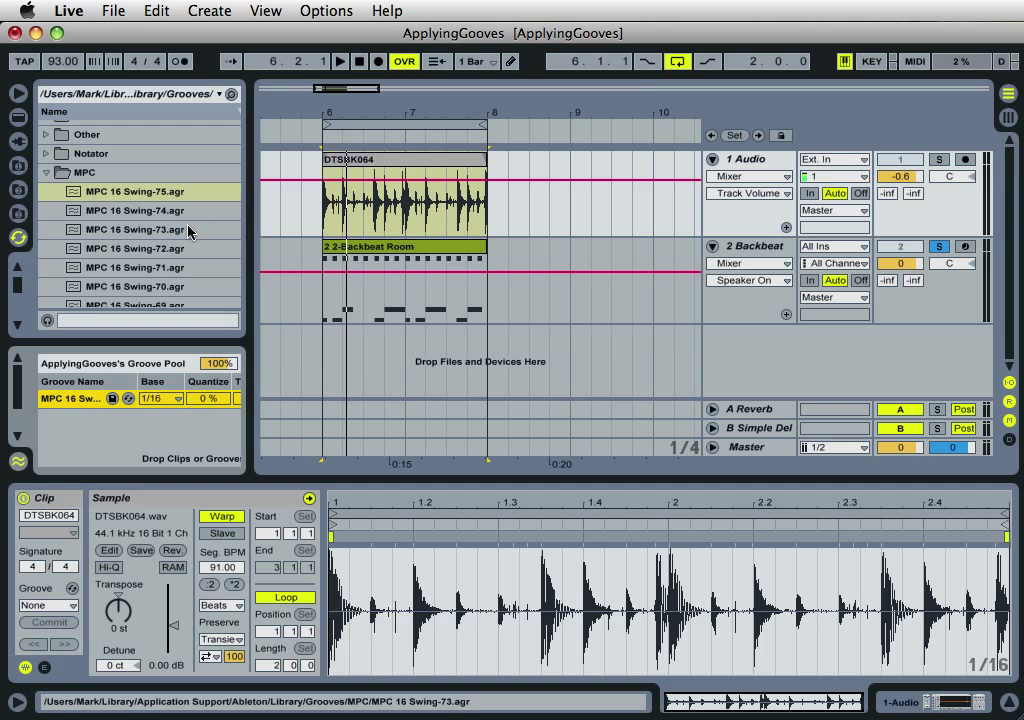
- Audition MPC 16 Funker-70 and Funker-50, then drag Funker-70 into the Groove Pool
{"action": "scroll", "coordinate": [190, 233], "scroll_direction": "down", "scroll_amount": 3}
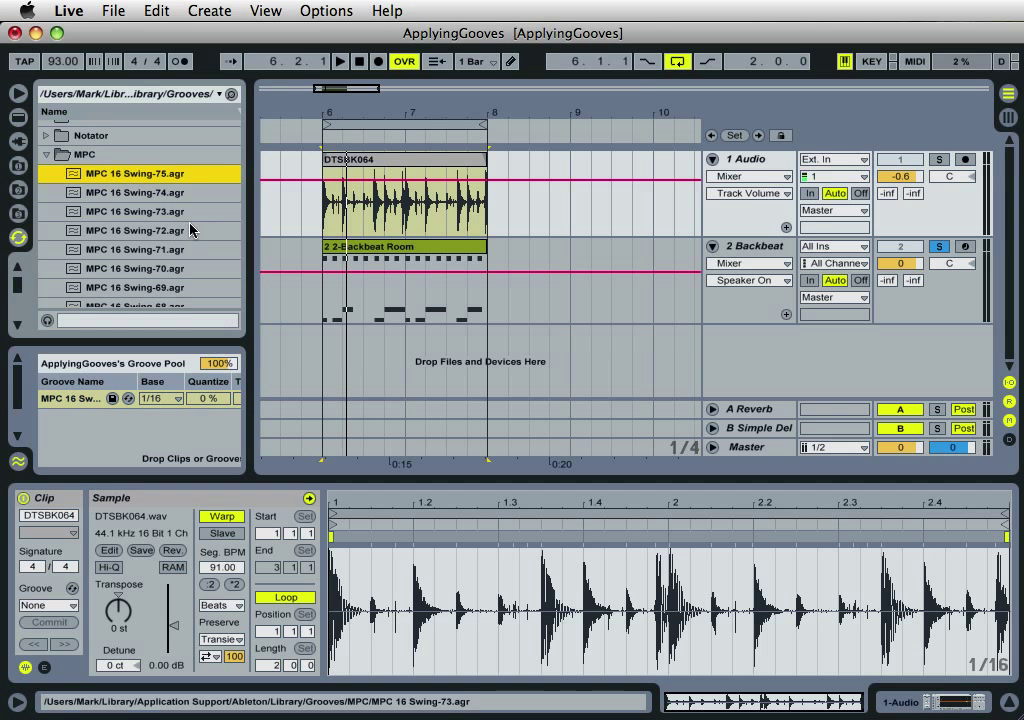
{"action": "scroll", "coordinate": [190, 231], "scroll_direction": "down", "scroll_amount": 10}
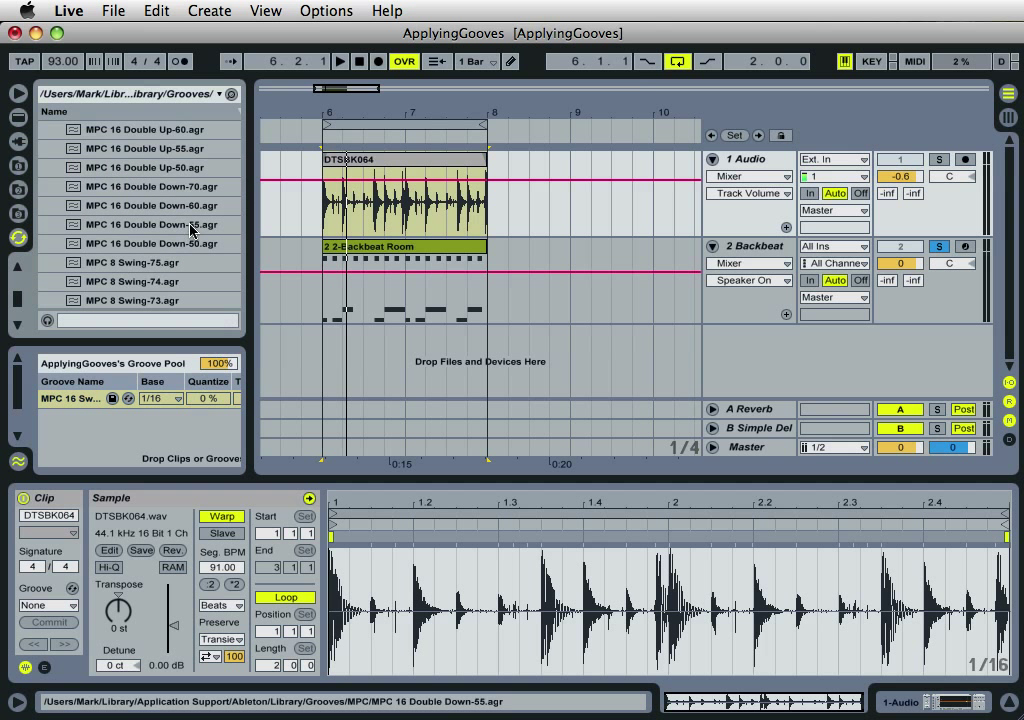
{"action": "scroll", "coordinate": [192, 230], "scroll_direction": "down", "scroll_amount": 10}
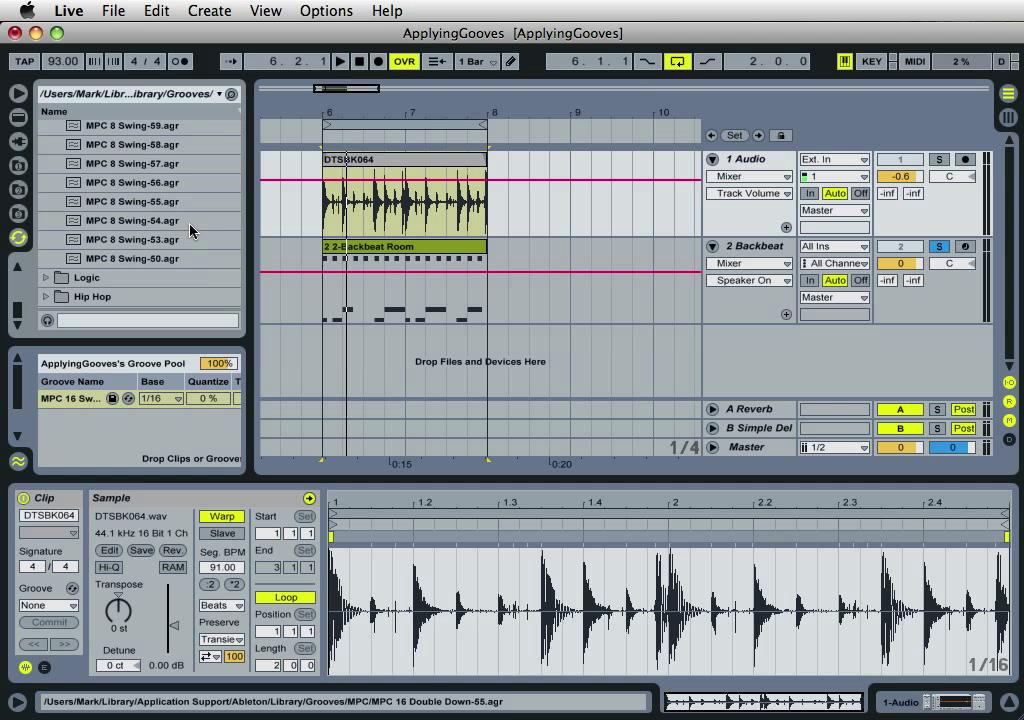
{"action": "scroll", "coordinate": [192, 231], "scroll_direction": "up", "scroll_amount": 7}
{"action": "scroll", "coordinate": [190, 231], "scroll_direction": "up", "scroll_amount": 6}
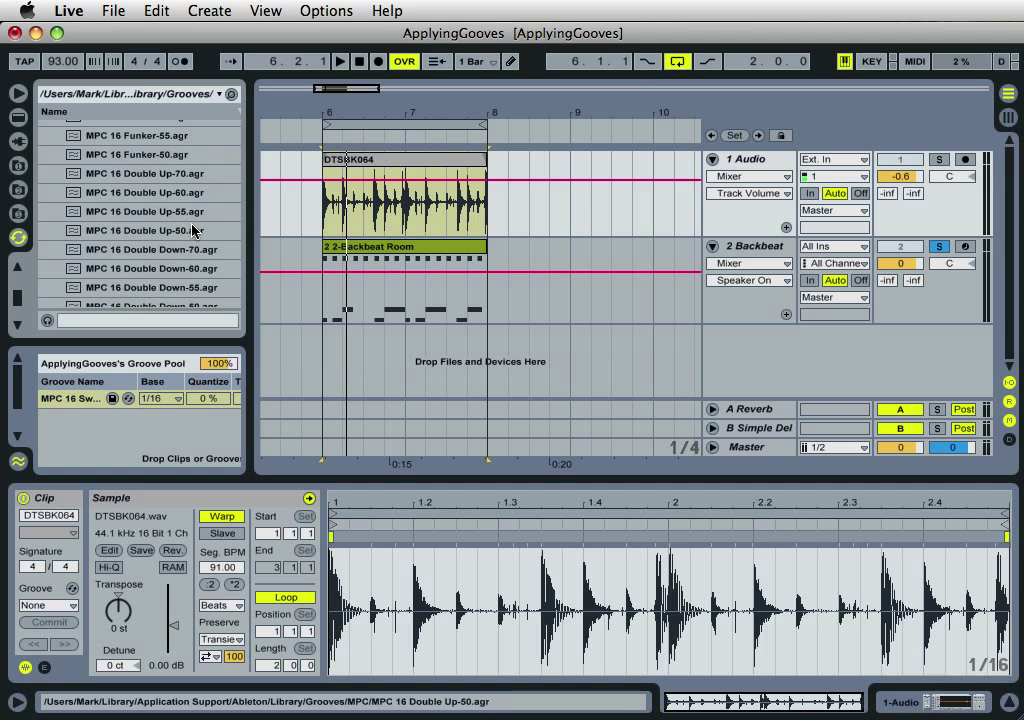
{"action": "scroll", "coordinate": [195, 230], "scroll_direction": "up", "scroll_amount": 2}
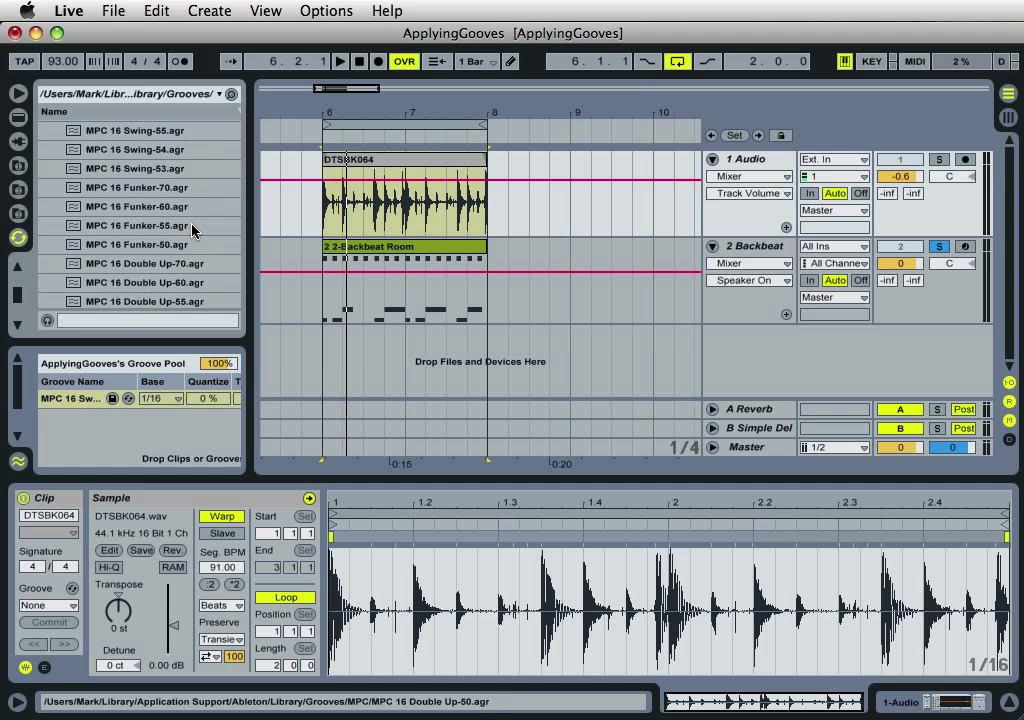
{"action": "scroll", "coordinate": [194, 233], "scroll_direction": "up", "scroll_amount": 2}
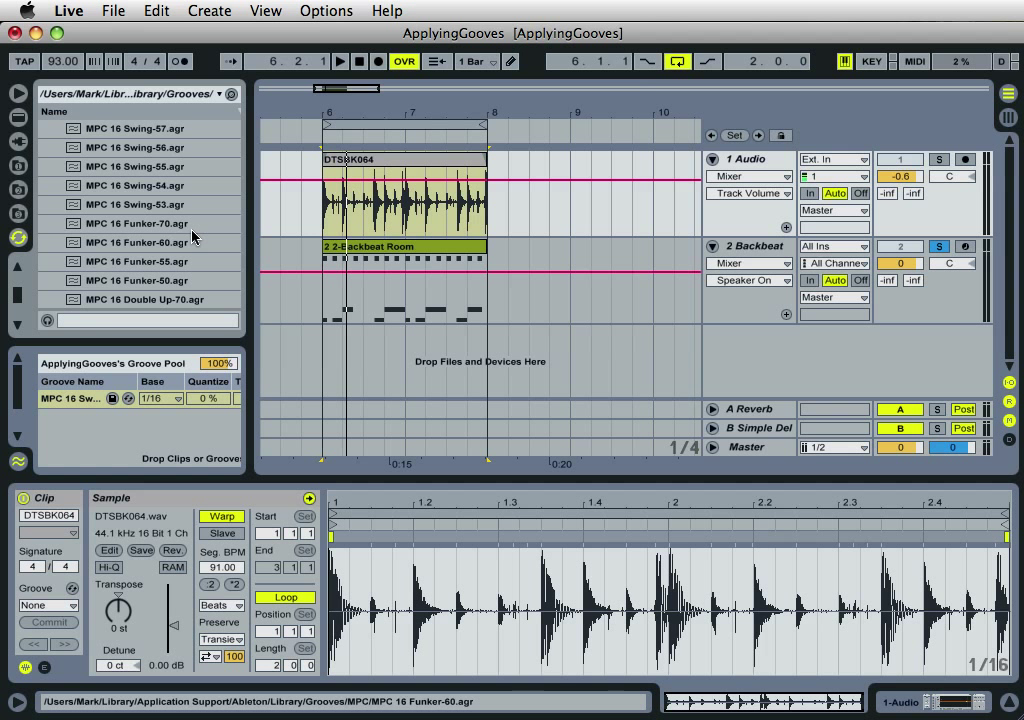
{"action": "left_click", "coordinate": [192, 230]}
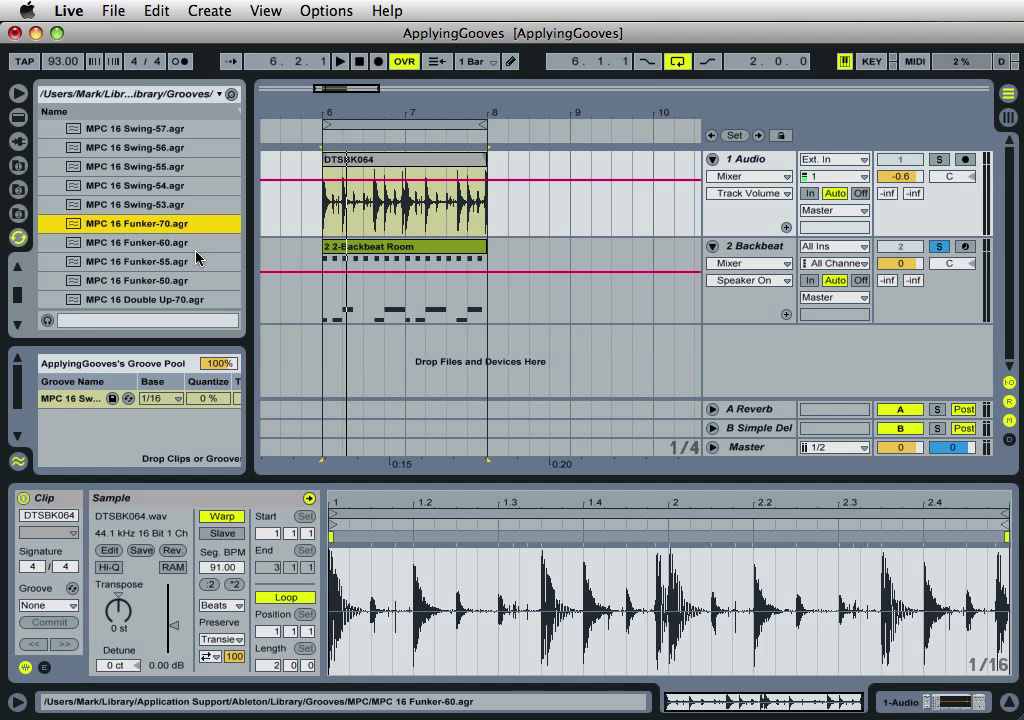
{"action": "left_click", "coordinate": [179, 281]}
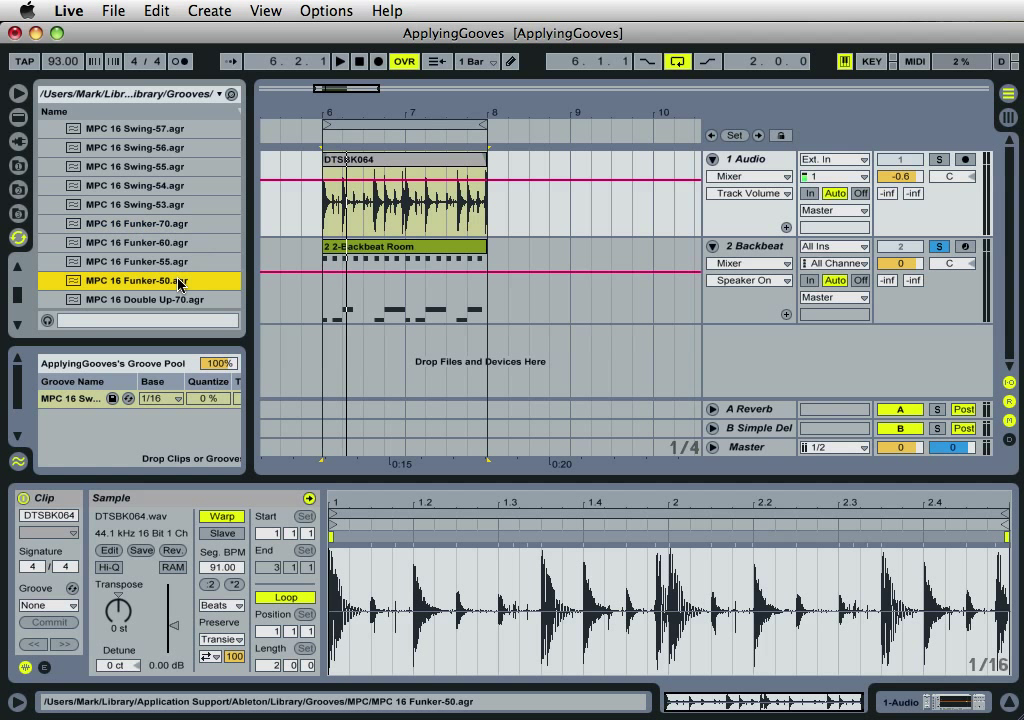
{"action": "left_click", "coordinate": [175, 226]}
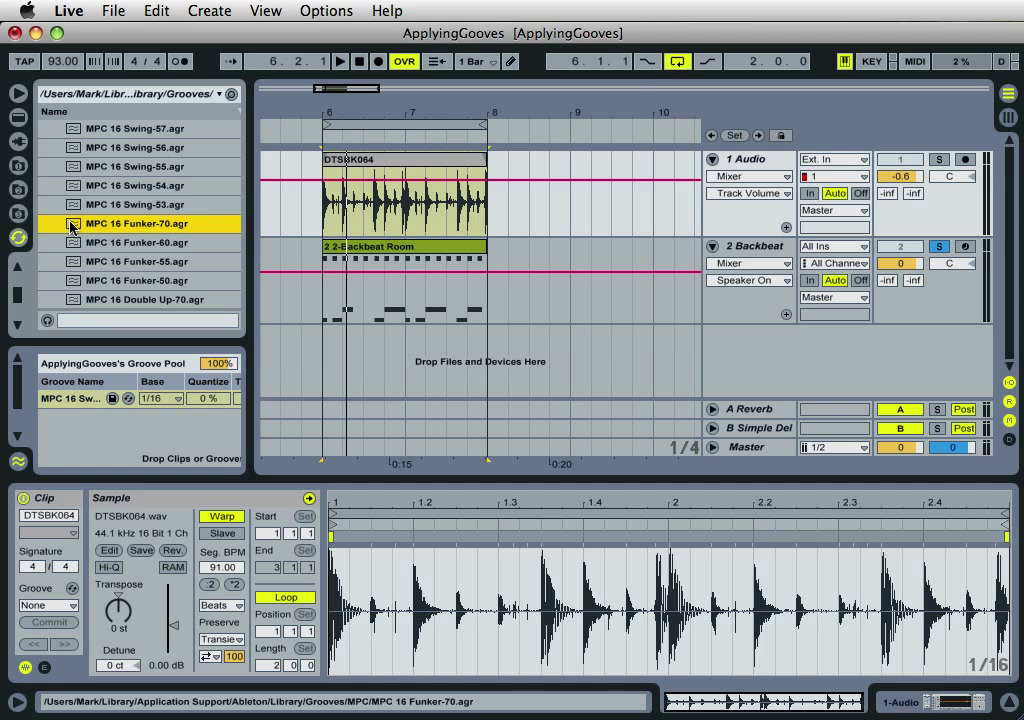
{"action": "left_click_drag", "start_coordinate": [88, 228], "coordinate": [111, 419]}
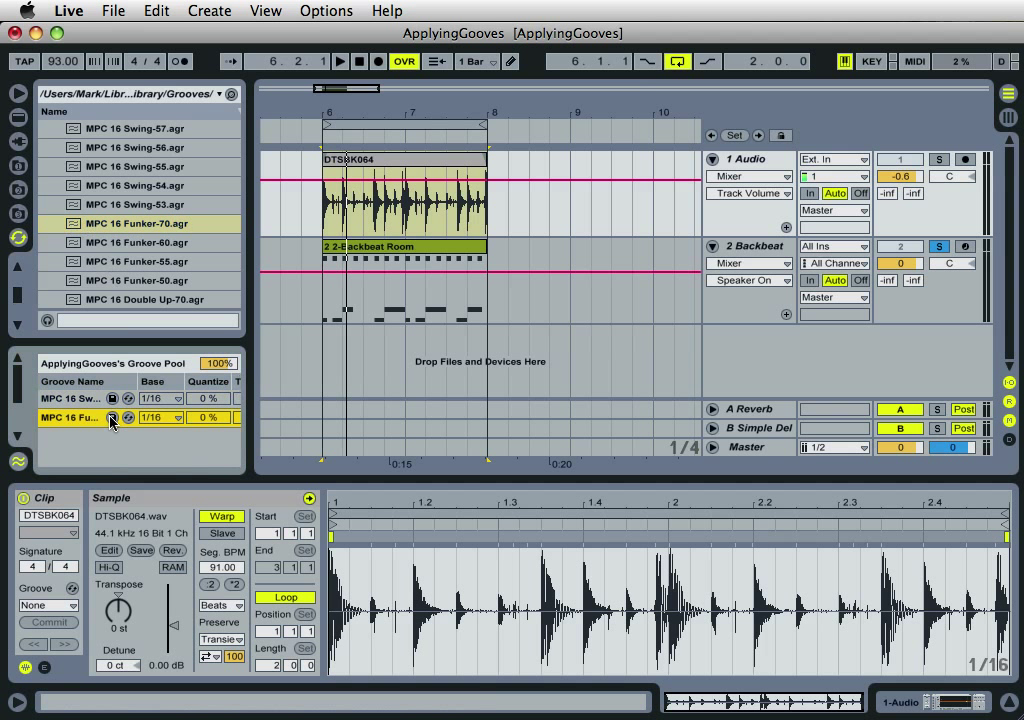
- Keep the clip's groove at None, play the loop, solo 1 Audio, and lower it to -9.7 dB
{"action": "left_click", "coordinate": [56, 606]}
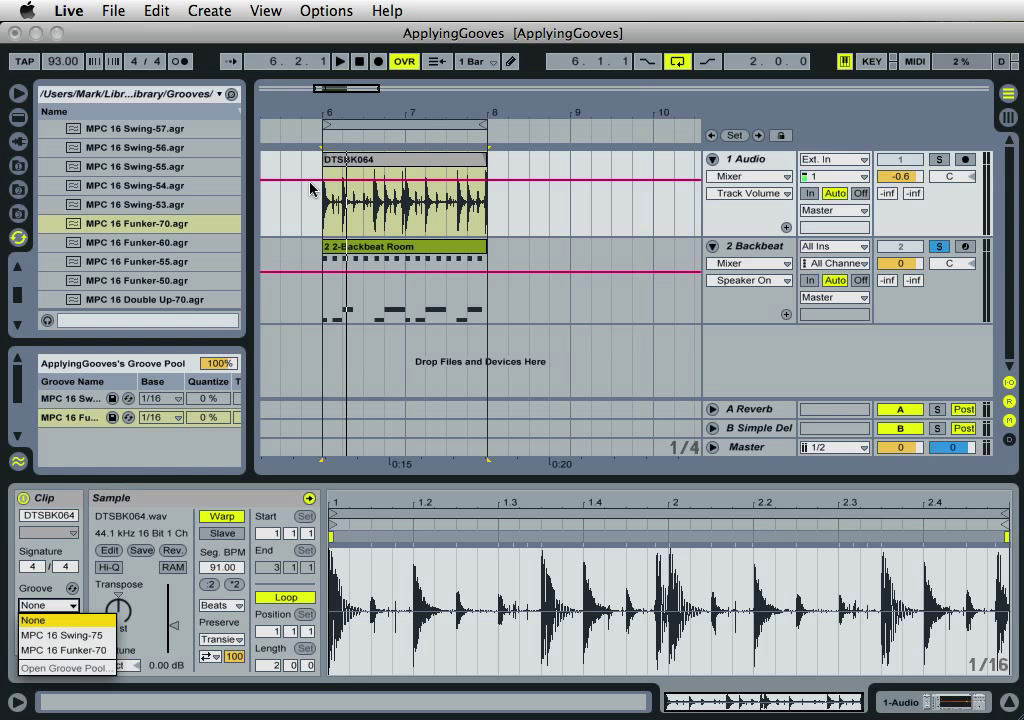
{"action": "left_click", "coordinate": [321, 136]}
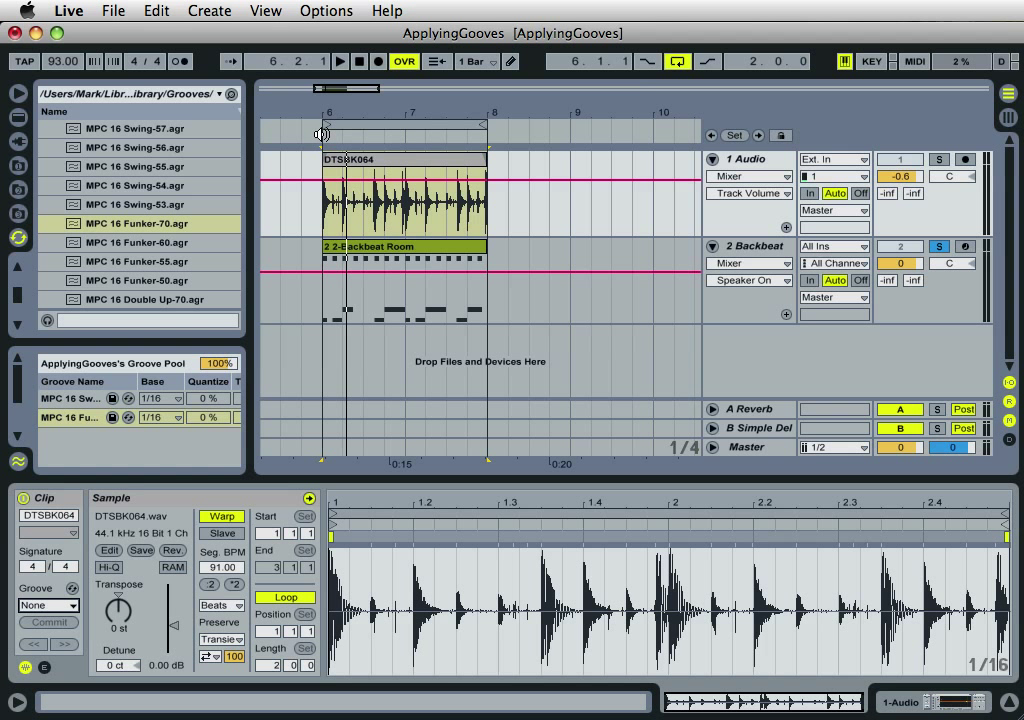
{"action": "left_click", "coordinate": [321, 134]}
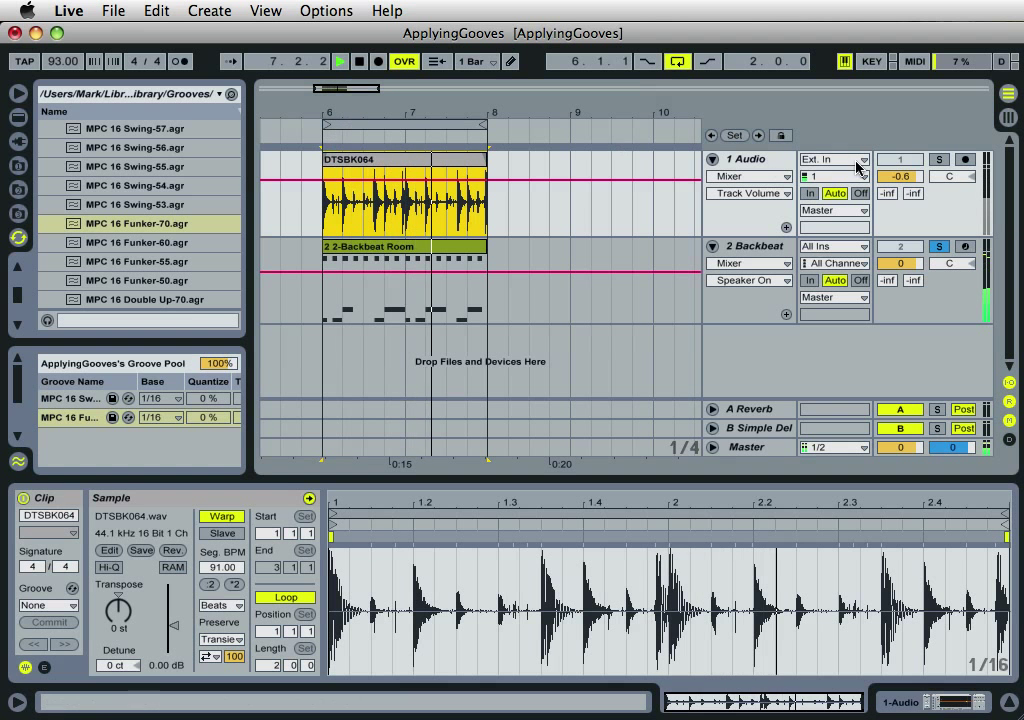
{"action": "mouse_move", "coordinate": [893, 178]}
{"action": "left_mouse_down"}
{"action": "mouse_move", "coordinate": [893, 193]}
{"action": "mouse_move", "coordinate": [889, 172]}
{"action": "left_mouse_up"}
{"action": "left_click", "coordinate": [939, 159]}
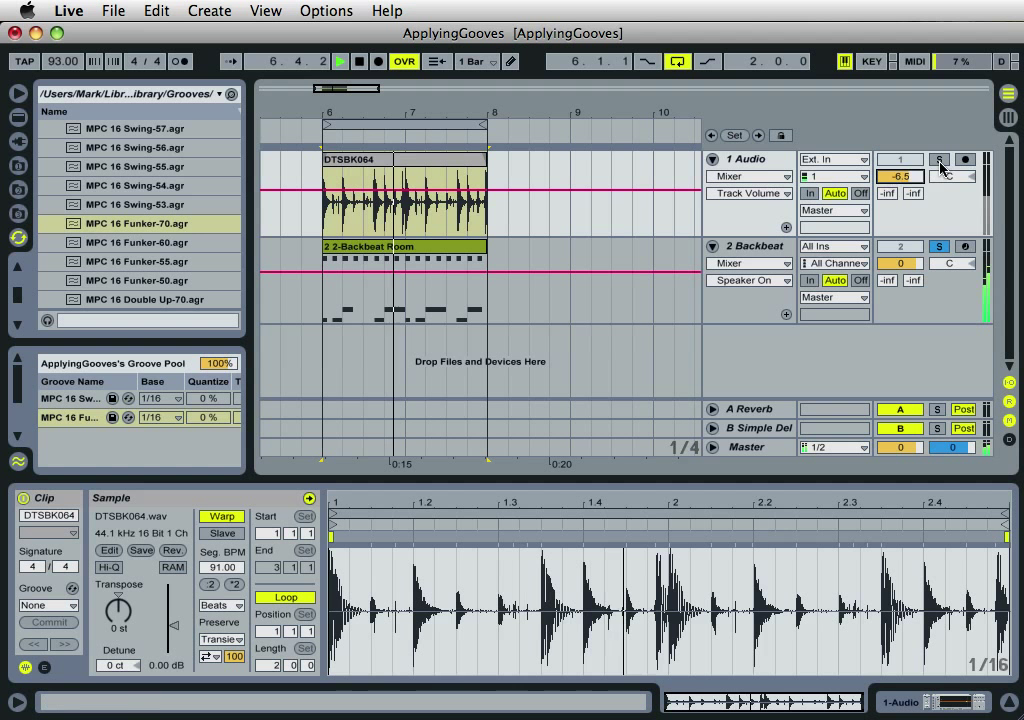
{"action": "left_click", "coordinate": [939, 246]}
{"action": "left_click_drag", "start_coordinate": [903, 176], "coordinate": [901, 176]}
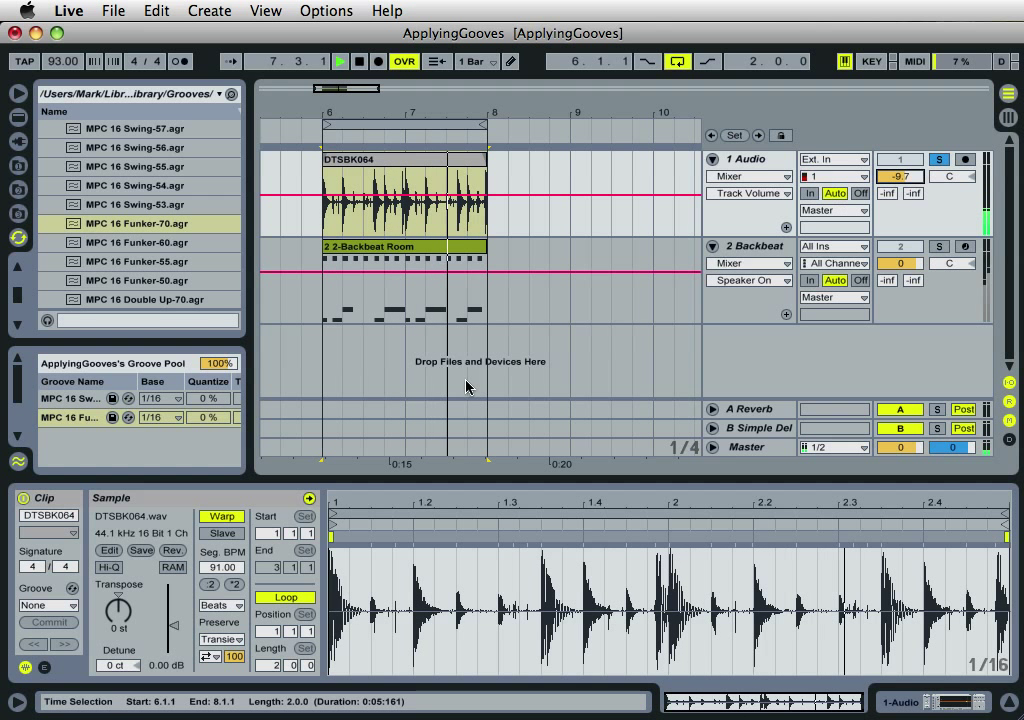
- Apply MPC 16 Swing-75 to the DTSBK064 clip and widen the panel to show all groove columns
{"action": "left_click", "coordinate": [44, 607]}
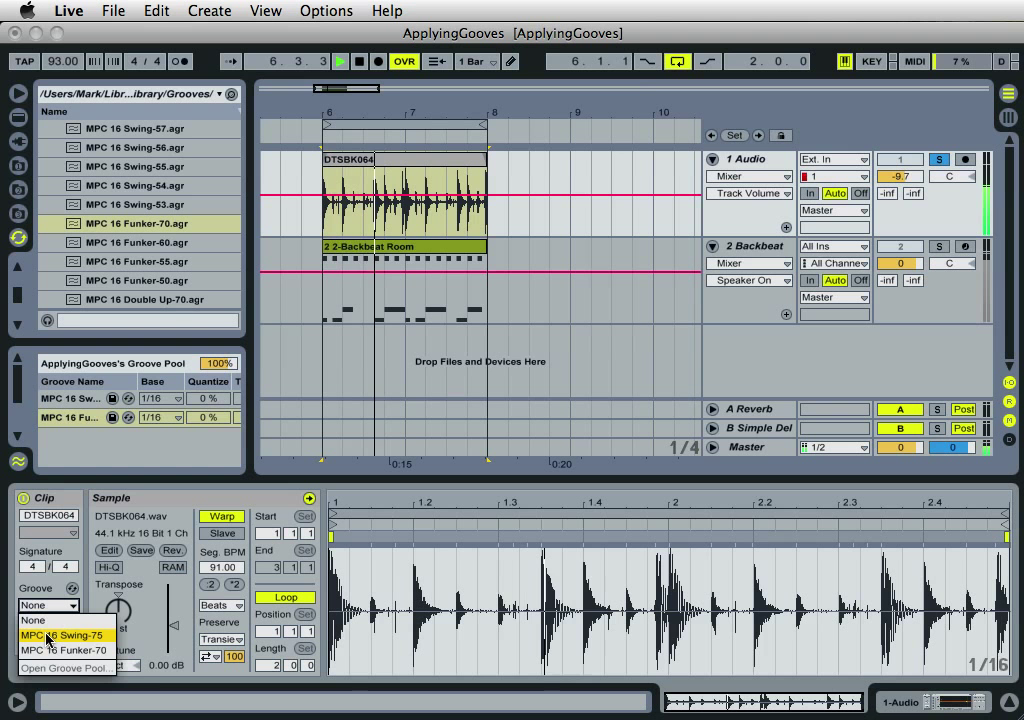
{"action": "left_click", "coordinate": [47, 636]}
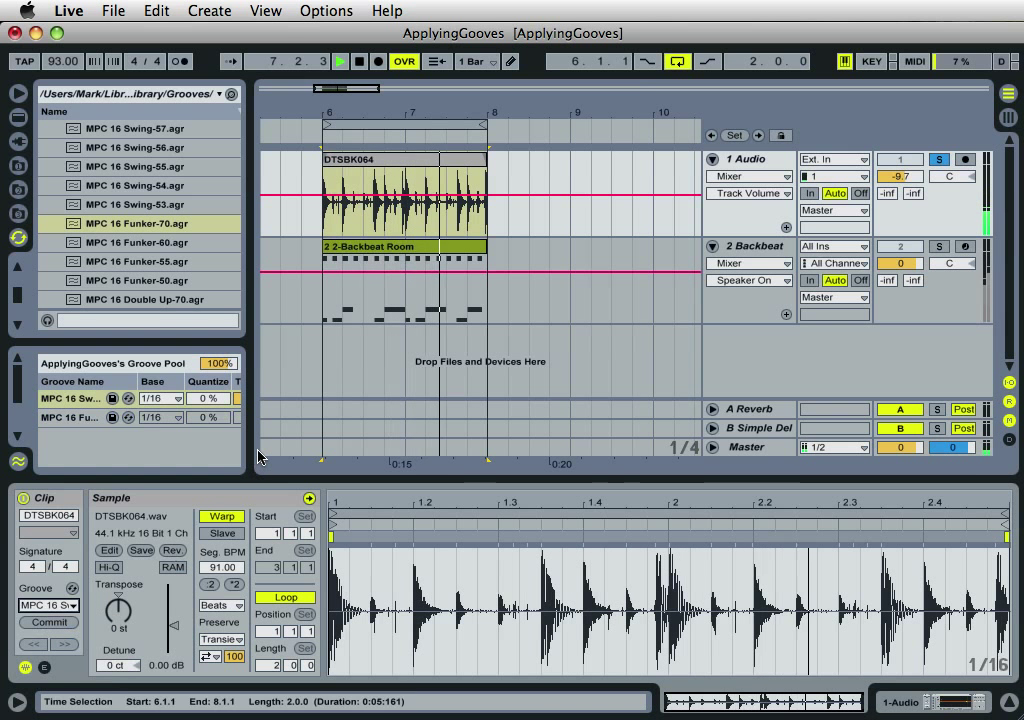
{"action": "left_click_drag", "start_coordinate": [252, 451], "coordinate": [404, 440]}
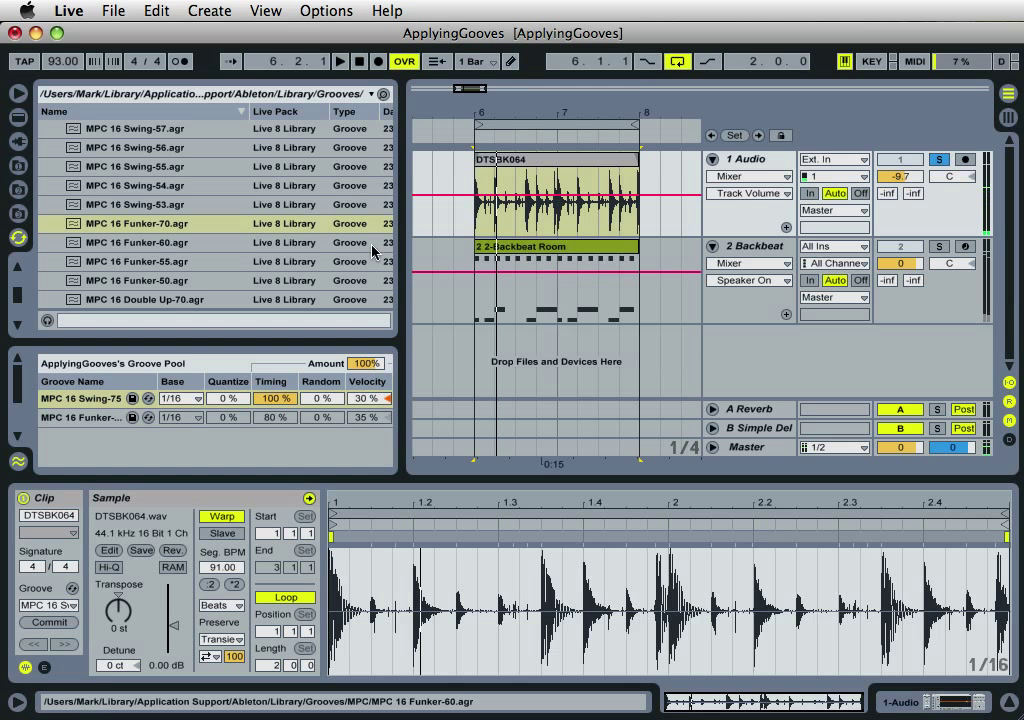
- Raise the Swing-75 groove's velocity to 84% during playback, with track 1 volume at -4.9 dB
{"action": "left_click", "coordinate": [371, 402]}
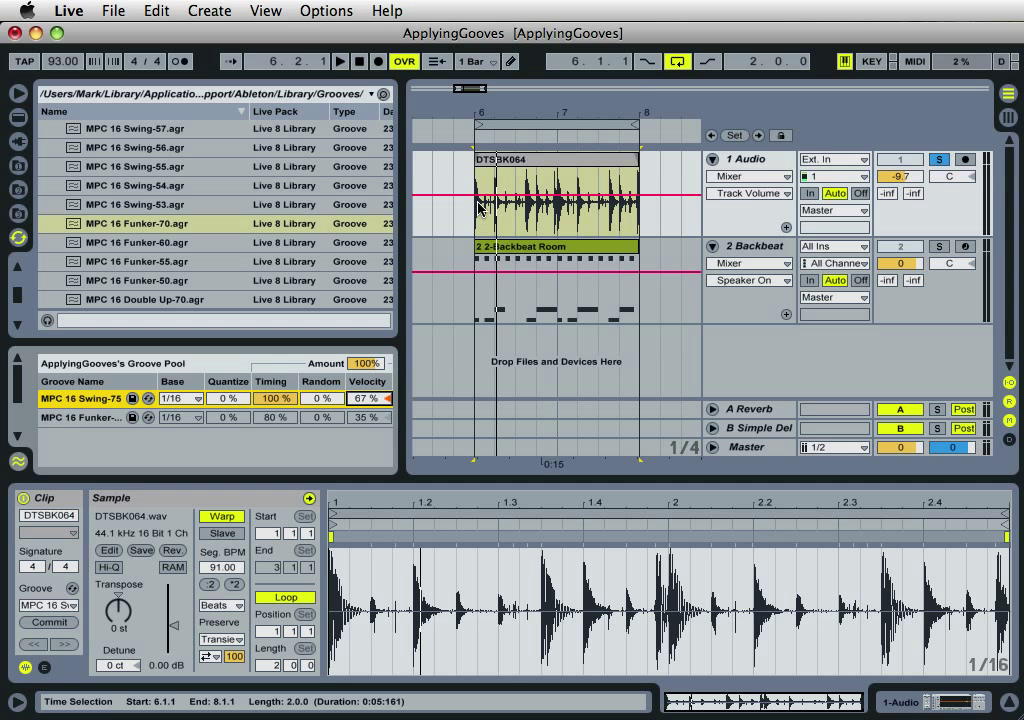
{"action": "left_click", "coordinate": [471, 135]}
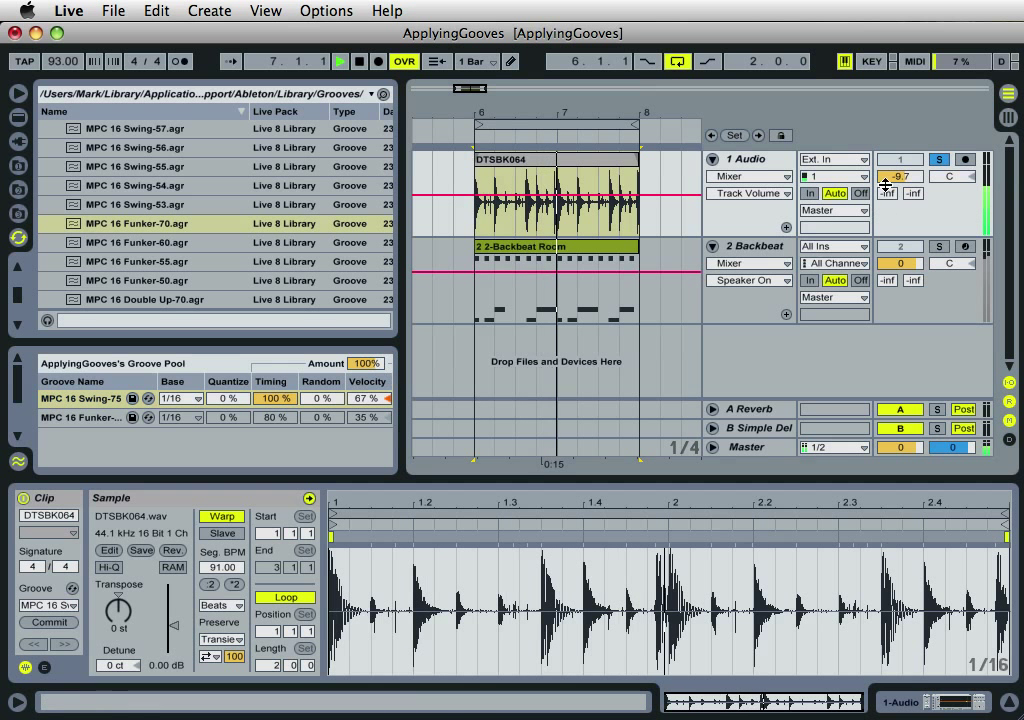
{"action": "scroll", "coordinate": [885, 180], "scroll_direction": "up", "scroll_amount": 6}
{"action": "scroll", "coordinate": [885, 182], "scroll_direction": "up", "scroll_amount": 4}
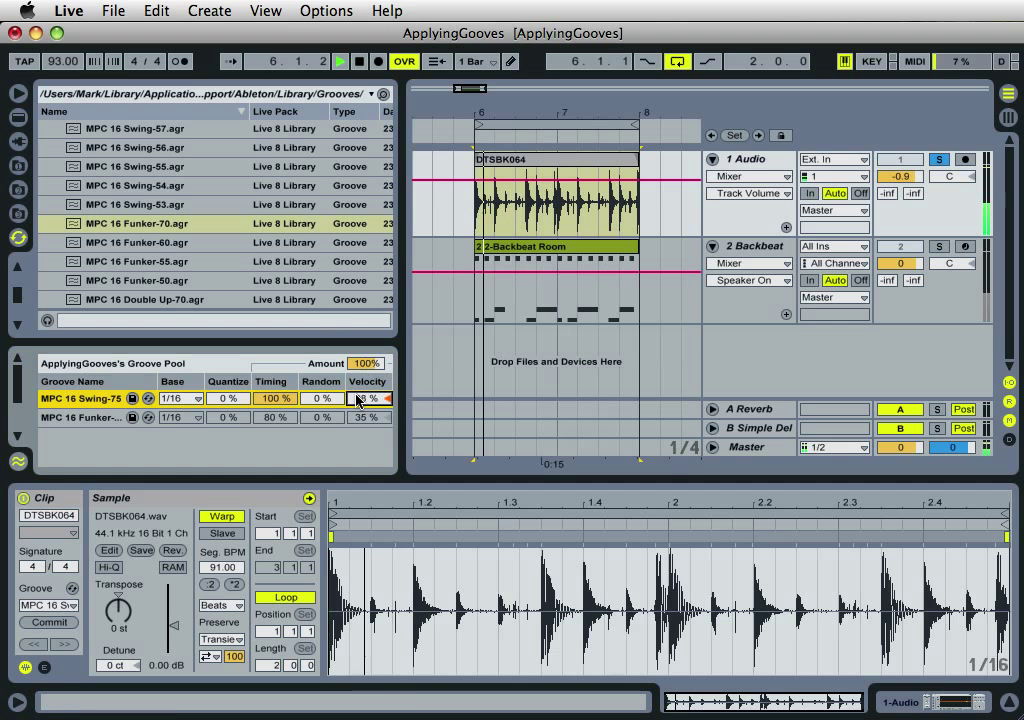
{"action": "left_click_drag", "start_coordinate": [358, 400], "coordinate": [358, 396]}
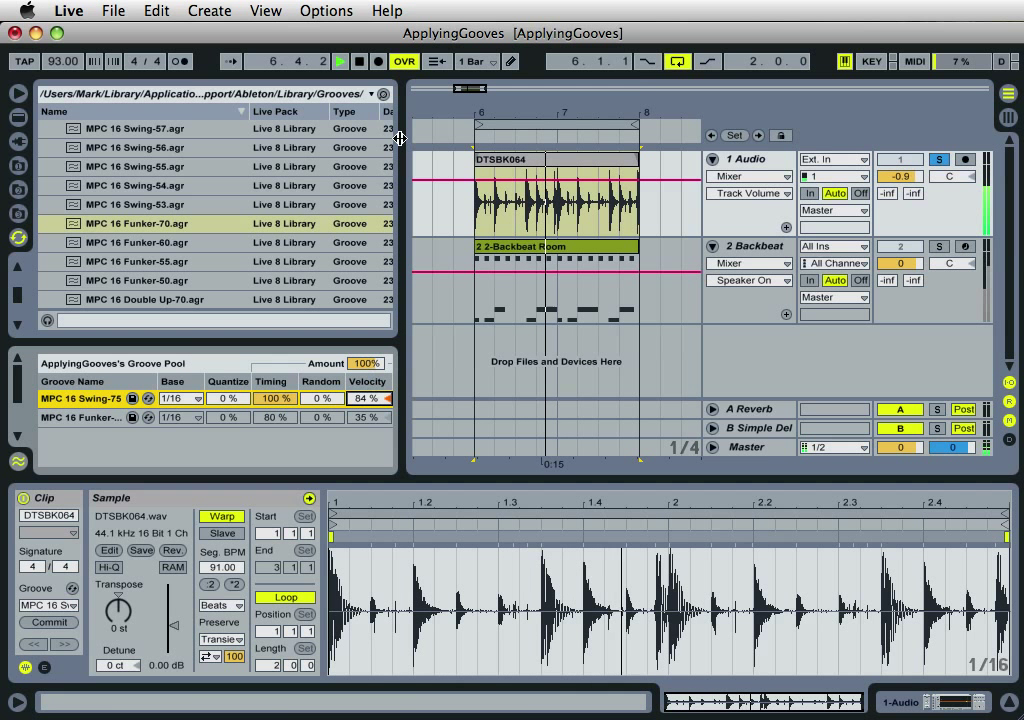
{"action": "left_click_drag", "start_coordinate": [908, 168], "coordinate": [908, 167]}
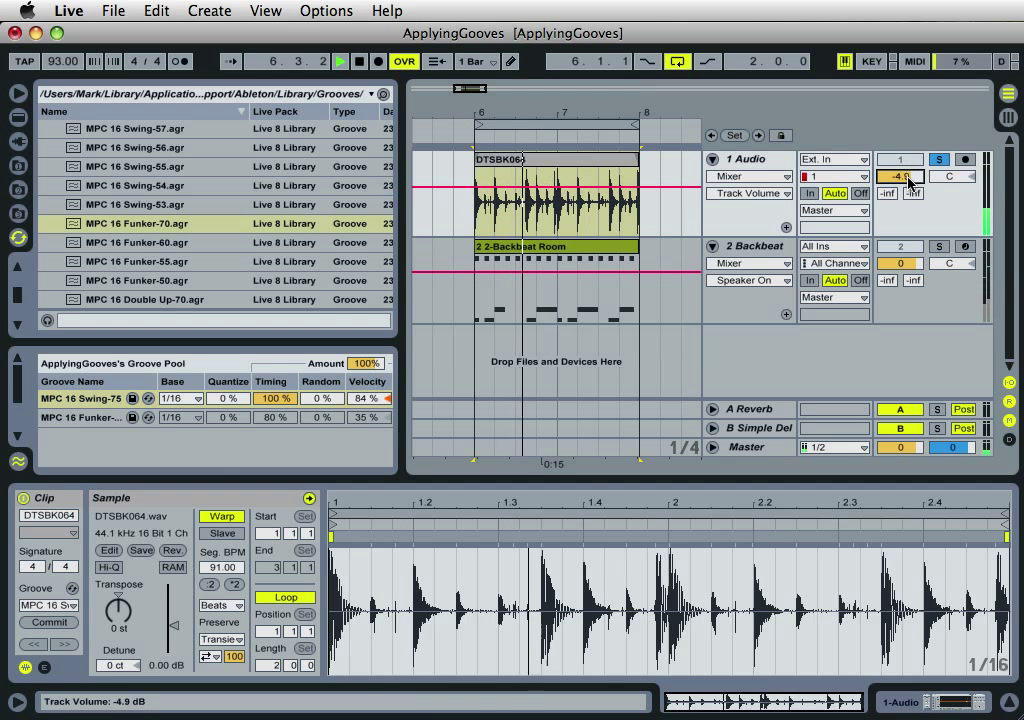
- Remove the clip's groove and play the loop without any groove
{"action": "left_click", "coordinate": [47, 605]}
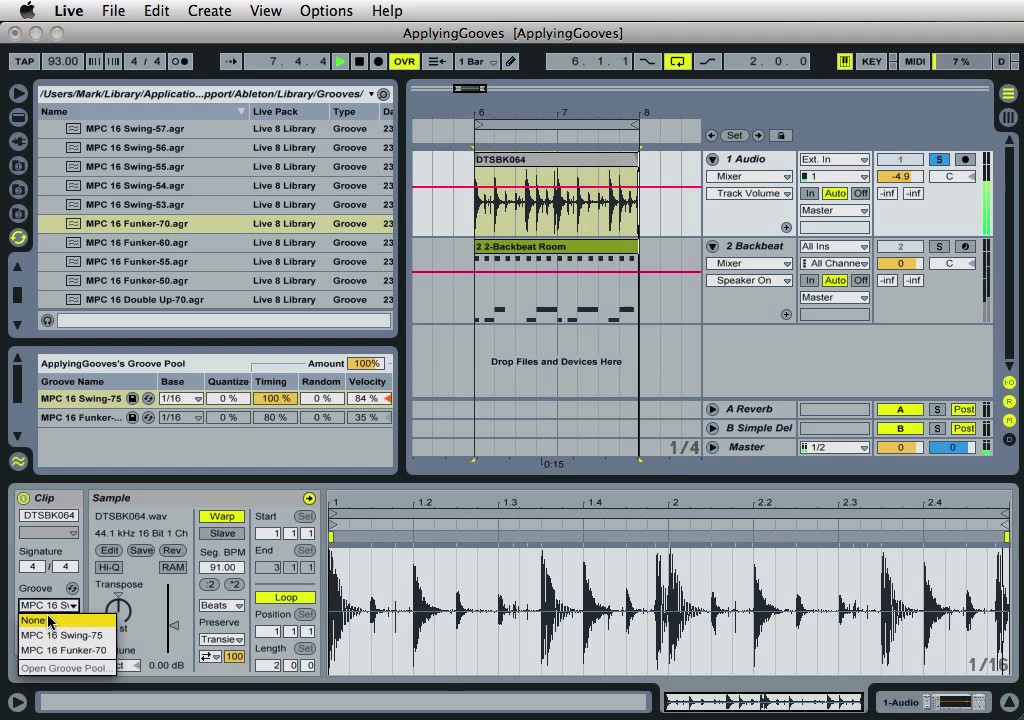
{"action": "left_click", "coordinate": [48, 620]}
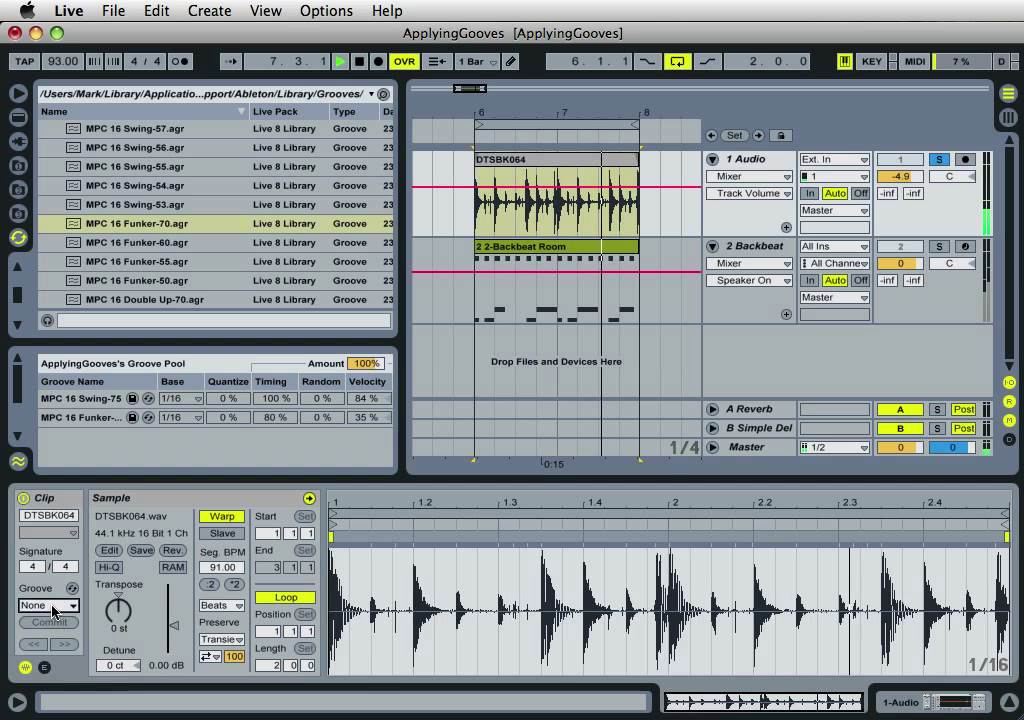
{"action": "left_click", "coordinate": [342, 62]}
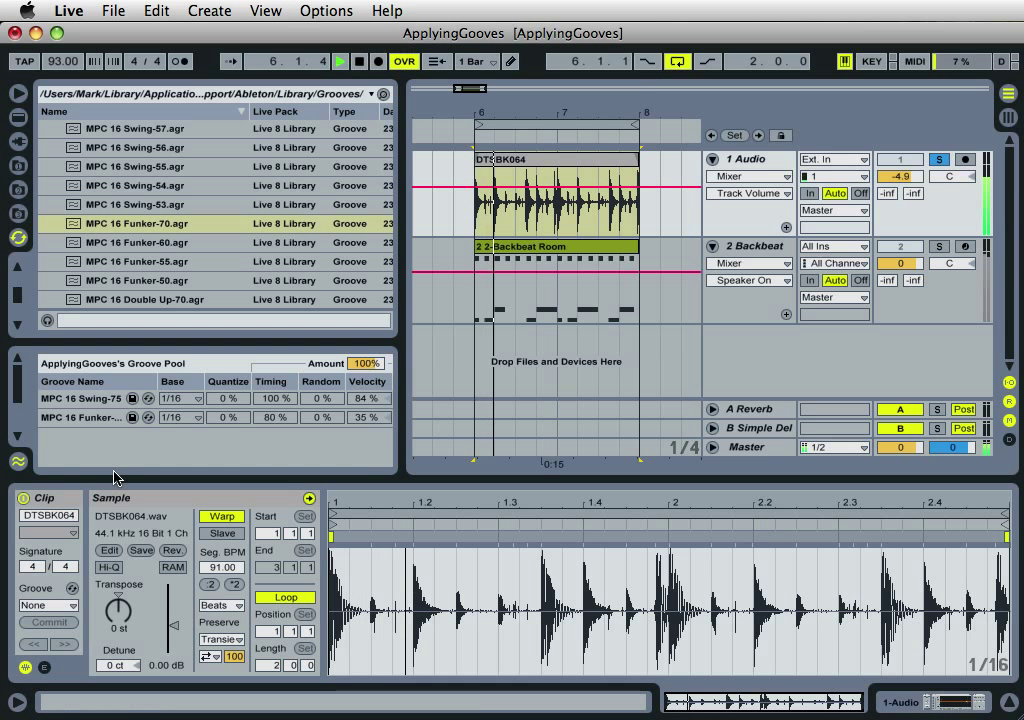
- Apply MPC 16 Funker-70 to the clip and set its Groove Pool velocity to 47%
{"action": "left_click", "coordinate": [62, 606]}
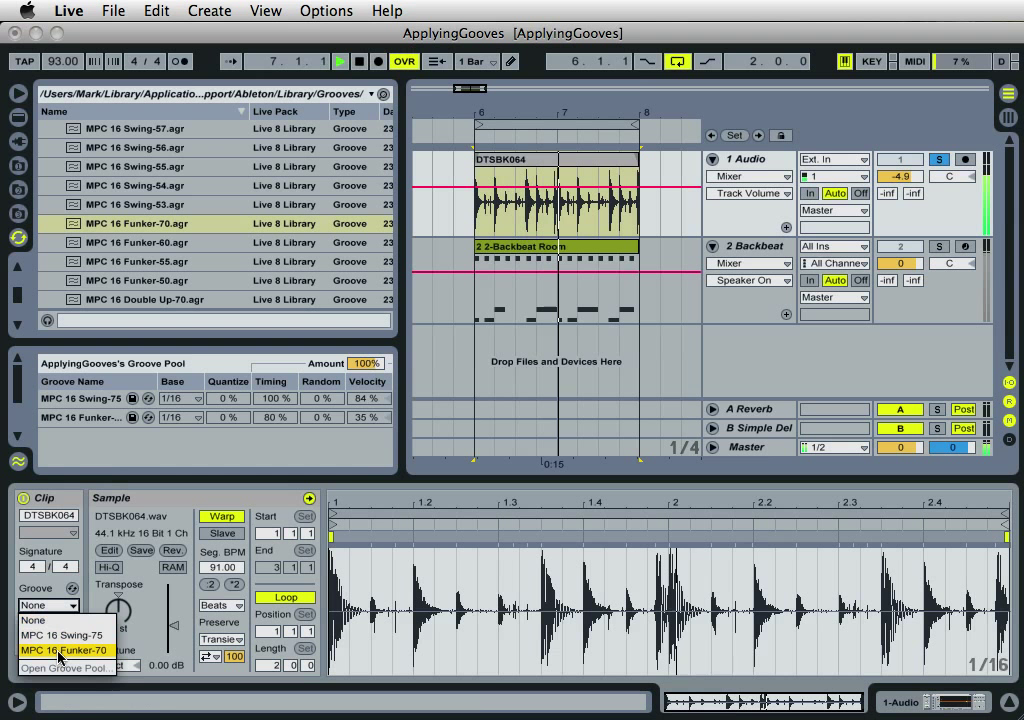
{"action": "left_click", "coordinate": [55, 651]}
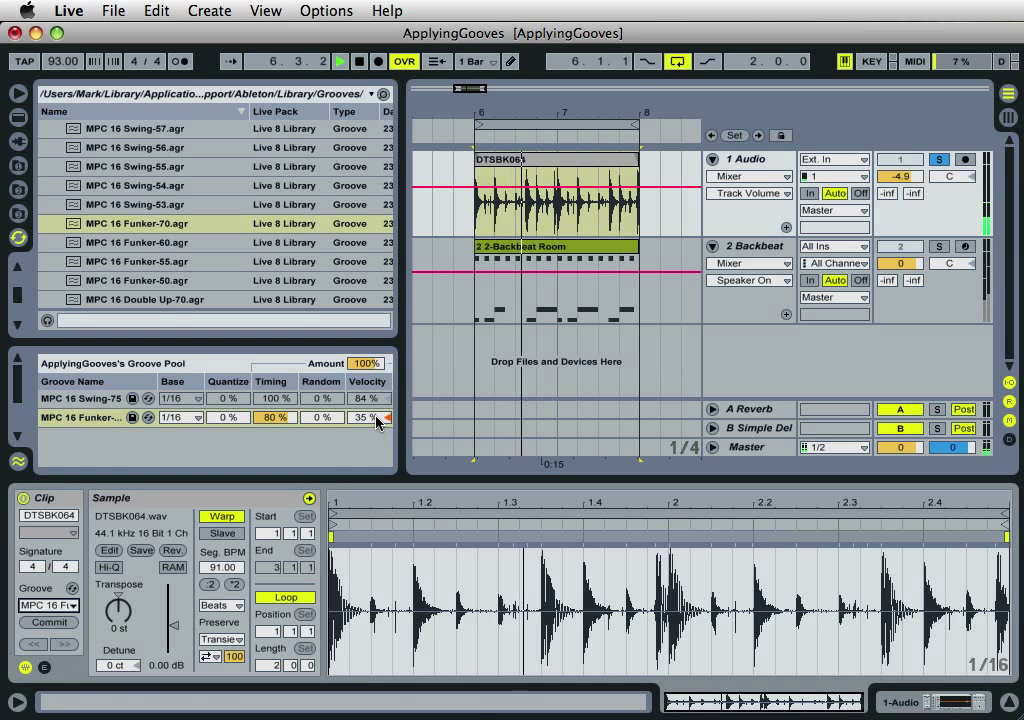
{"action": "left_click_drag", "start_coordinate": [890, 186], "coordinate": [890, 176]}
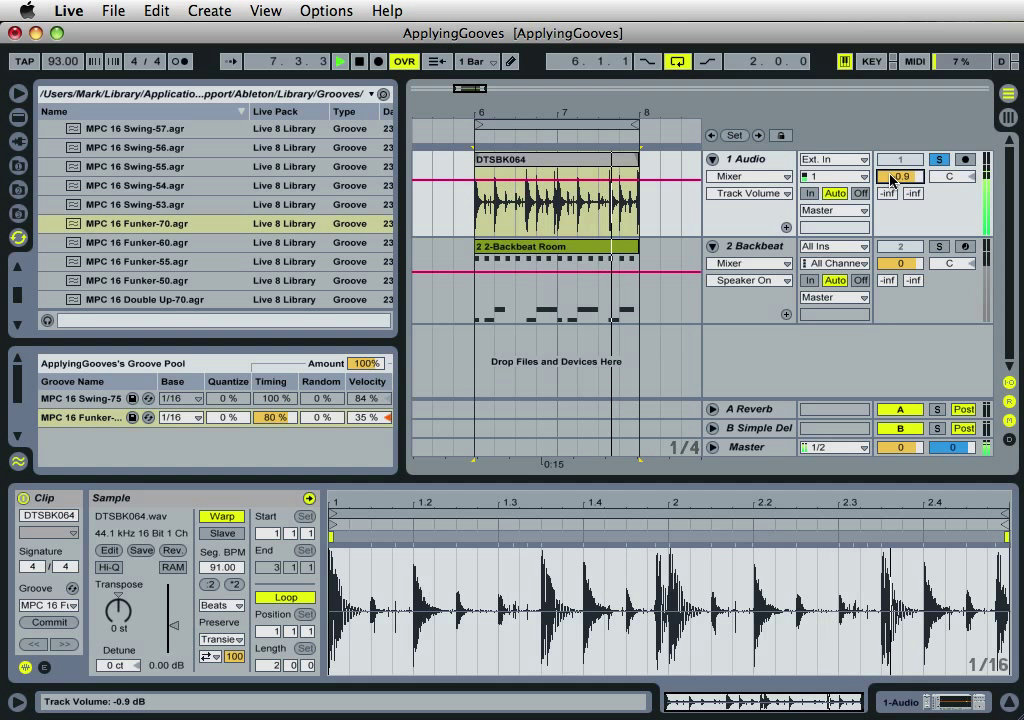
{"action": "left_click", "coordinate": [358, 418]}
{"action": "left_click_drag", "start_coordinate": [358, 418], "coordinate": [358, 418]}
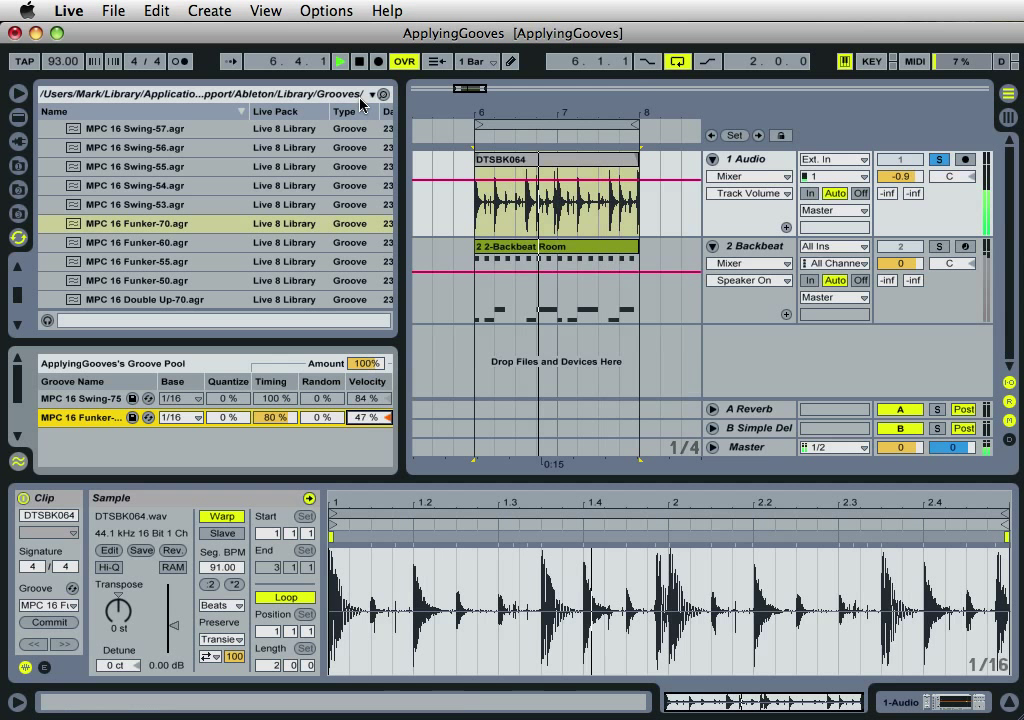
{"action": "left_click", "coordinate": [360, 63]}
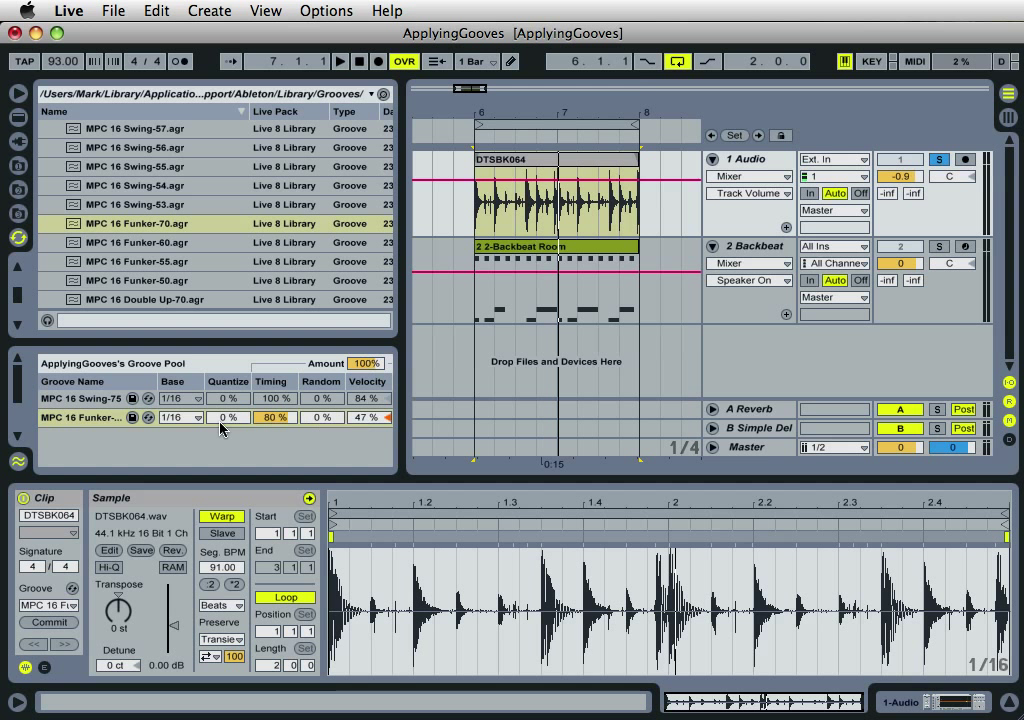
{"action": "left_click", "coordinate": [195, 418]}
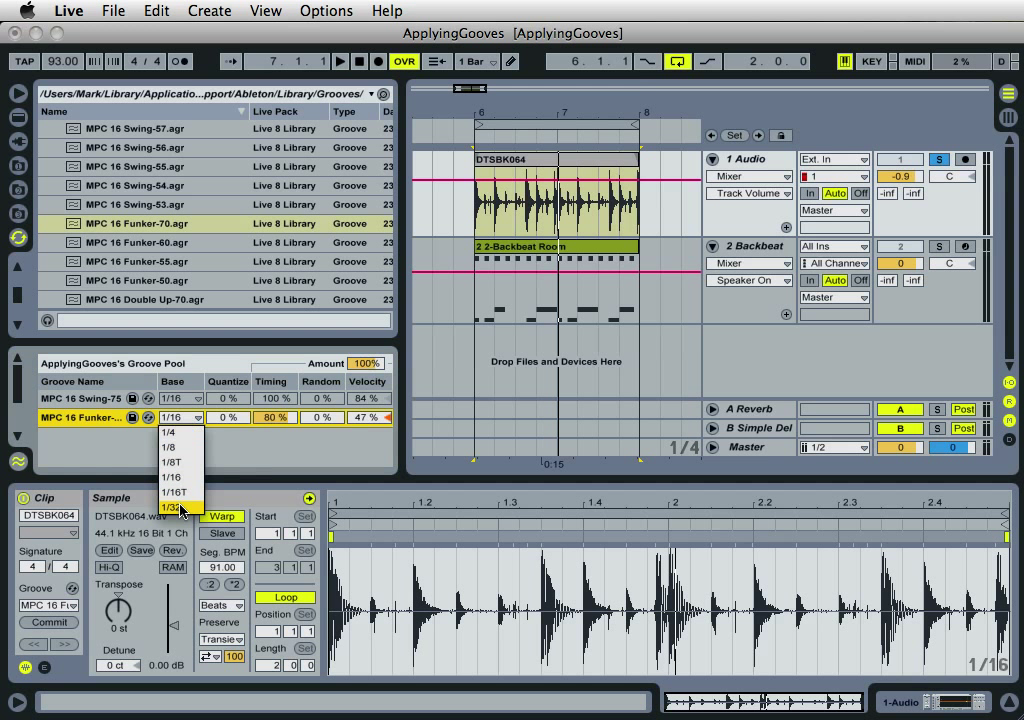
{"action": "left_click", "coordinate": [235, 452]}
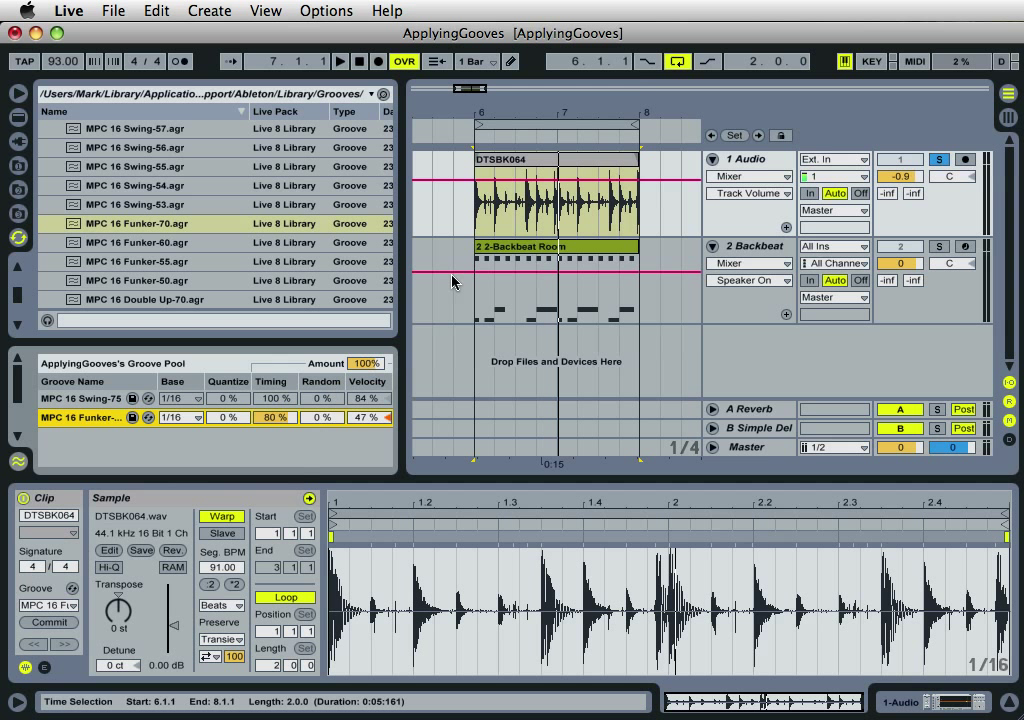
- Apply MPC 16 Funker-70 to the DTSBK064 loop and commit the groove into the audio
{"action": "left_click", "coordinate": [52, 607]}
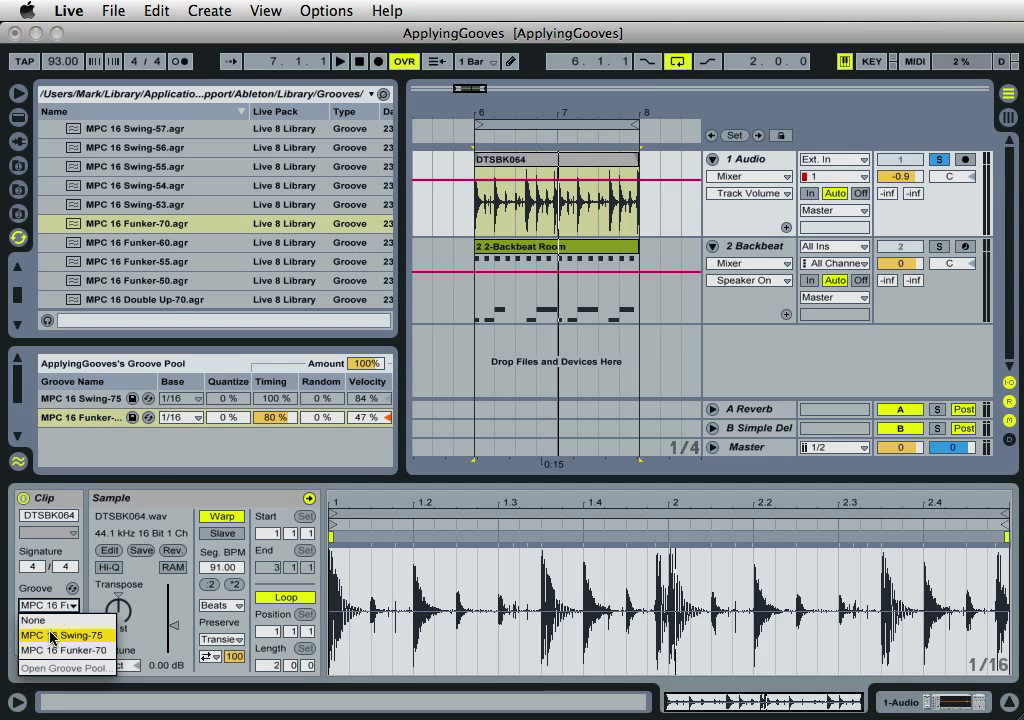
{"action": "left_click", "coordinate": [54, 651]}
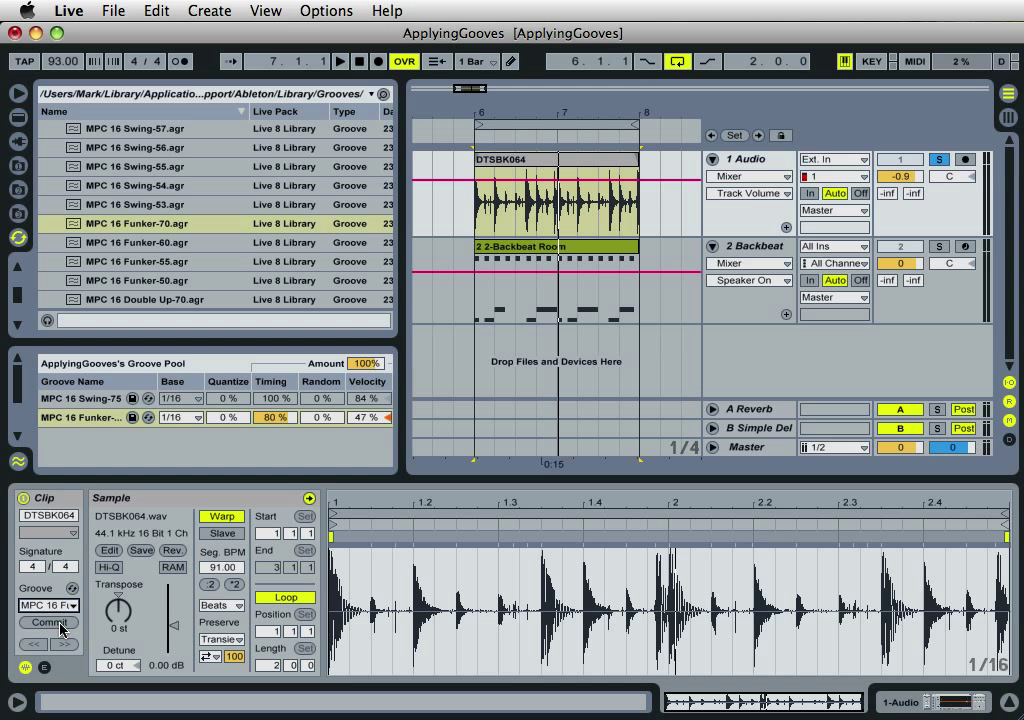
{"action": "left_click", "coordinate": [60, 623]}
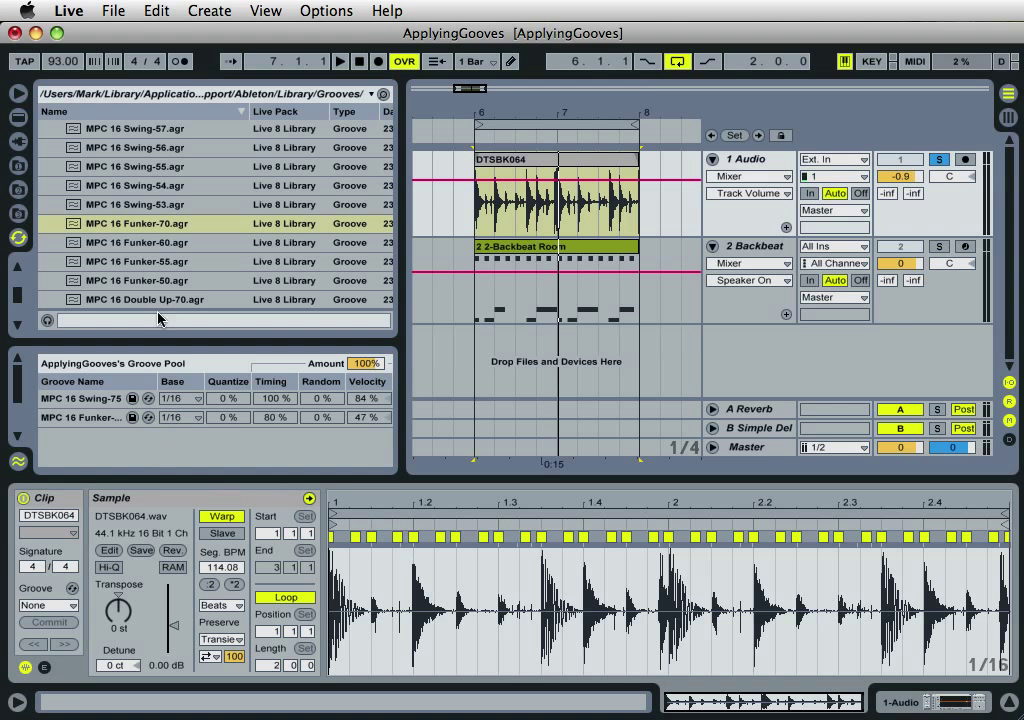
- Undo the groove commit from the Edit menu, then redo it
{"action": "left_click", "coordinate": [152, 11]}
{"action": "left_click", "coordinate": [160, 35]}
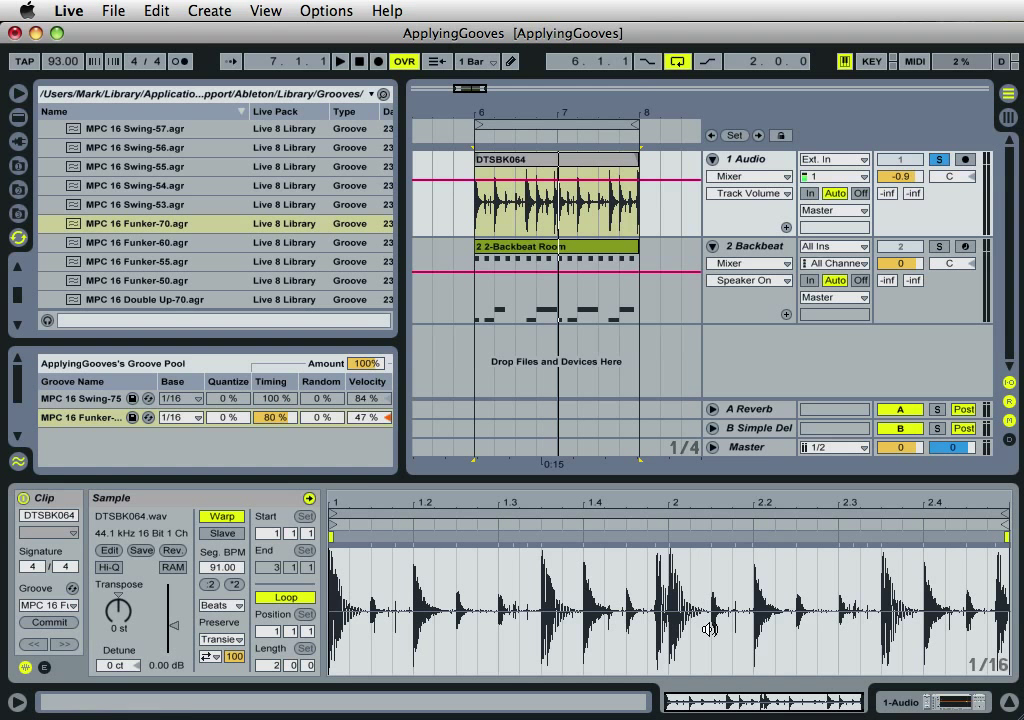
{"action": "left_click", "coordinate": [147, 9]}
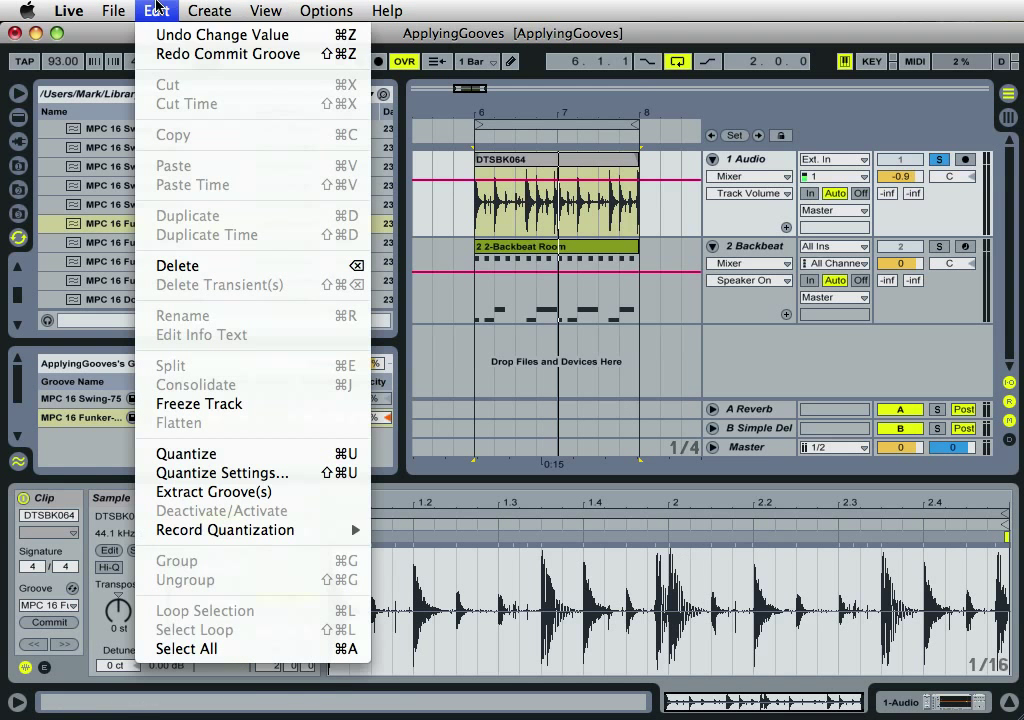
{"action": "left_click", "coordinate": [158, 54]}
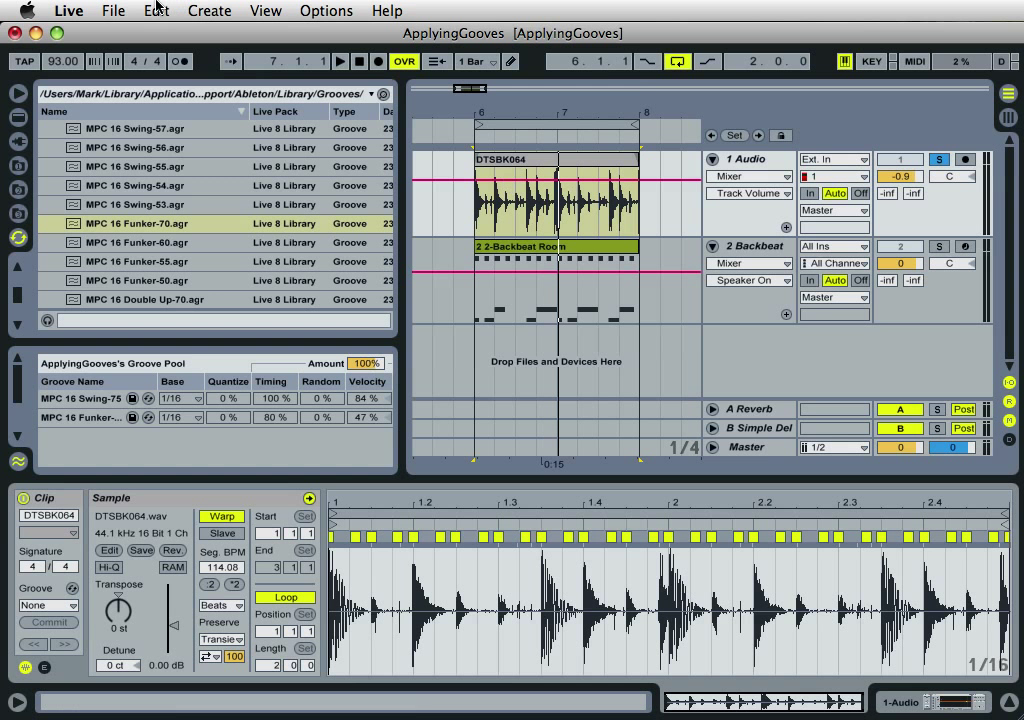
- Play the loop from bar 6, stop it, and solo the 2 Backbeat track
{"action": "left_click", "coordinate": [476, 133]}
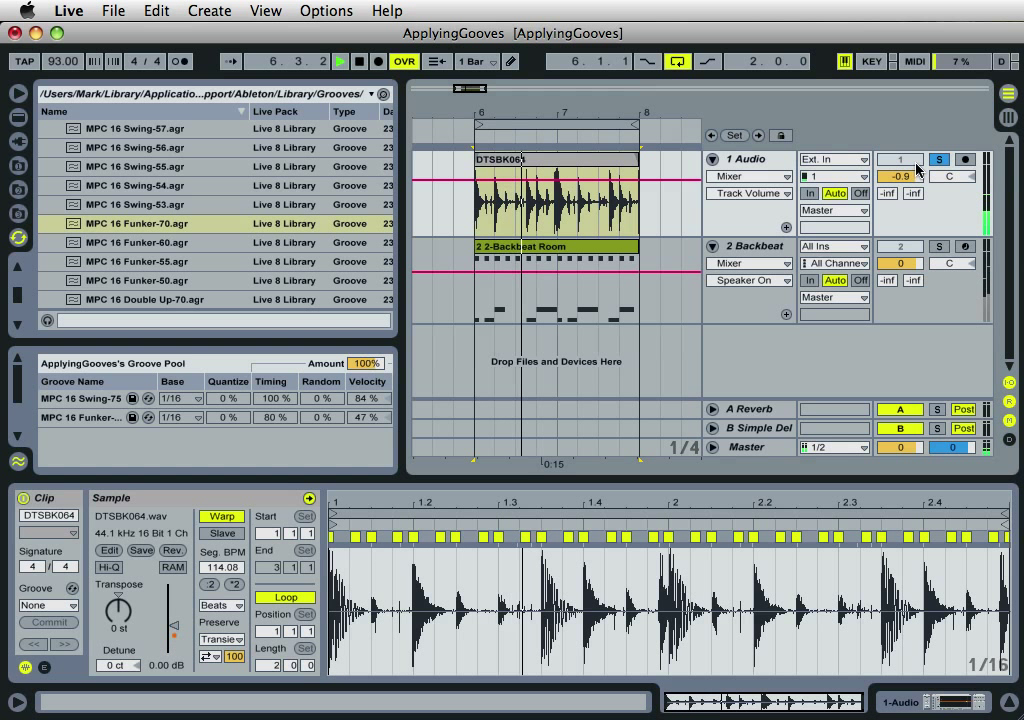
{"action": "key", "text": "space"}
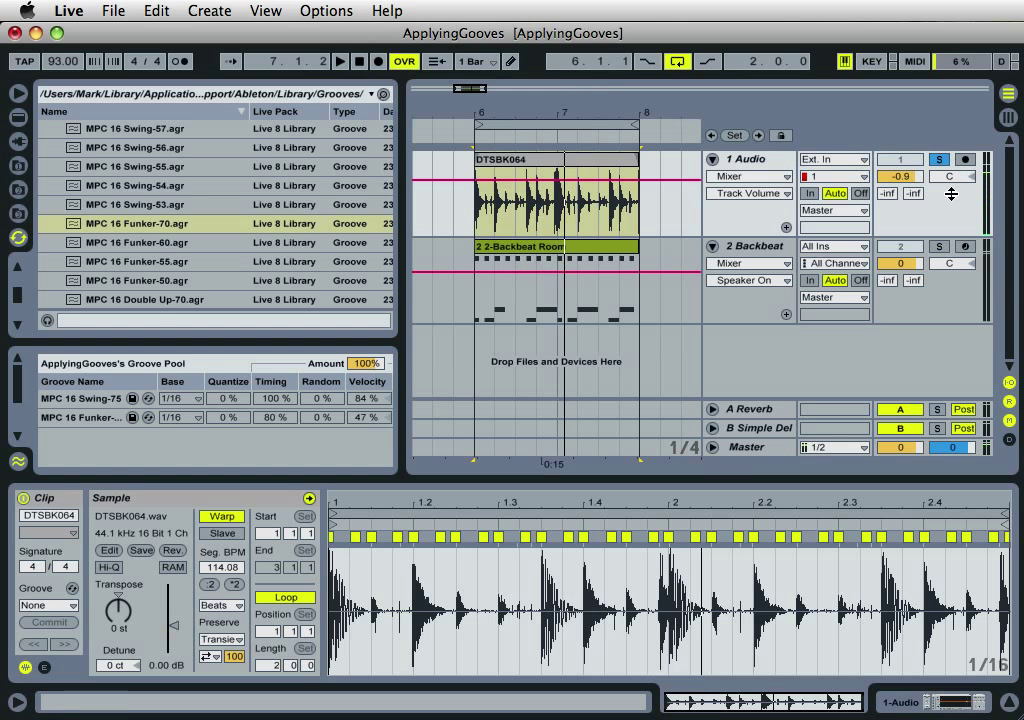
{"action": "left_click", "coordinate": [940, 248]}
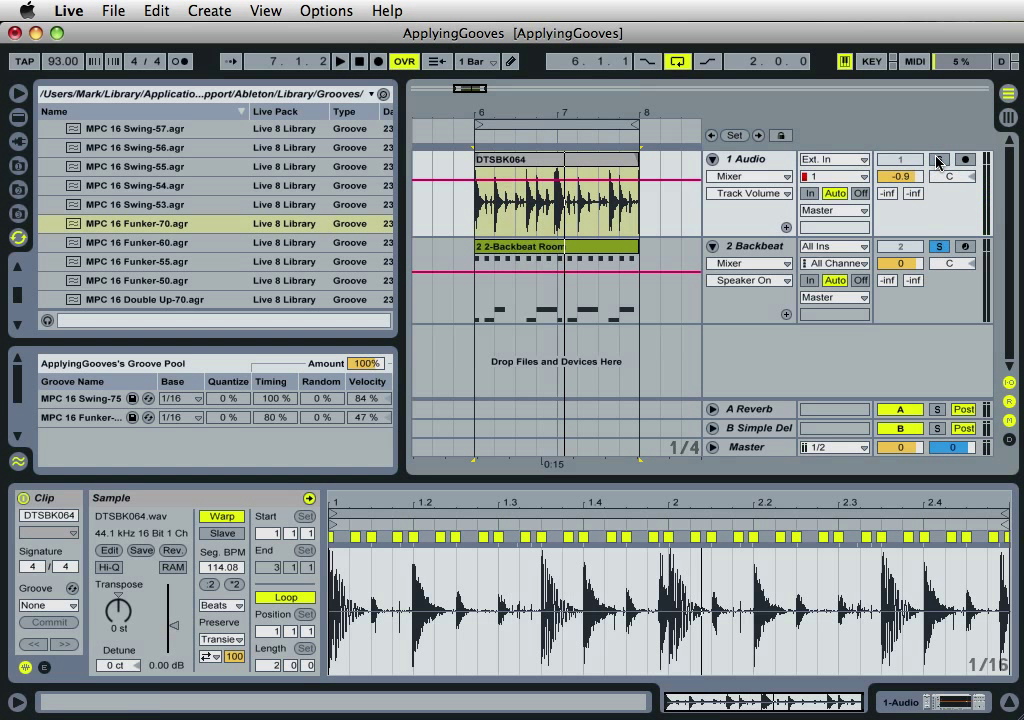
- Show the Backbeat track's Backbeat Room and Impulse devices and play the soloed drums
{"action": "left_click", "coordinate": [746, 246]}
{"action": "double_click", "coordinate": [746, 246]}
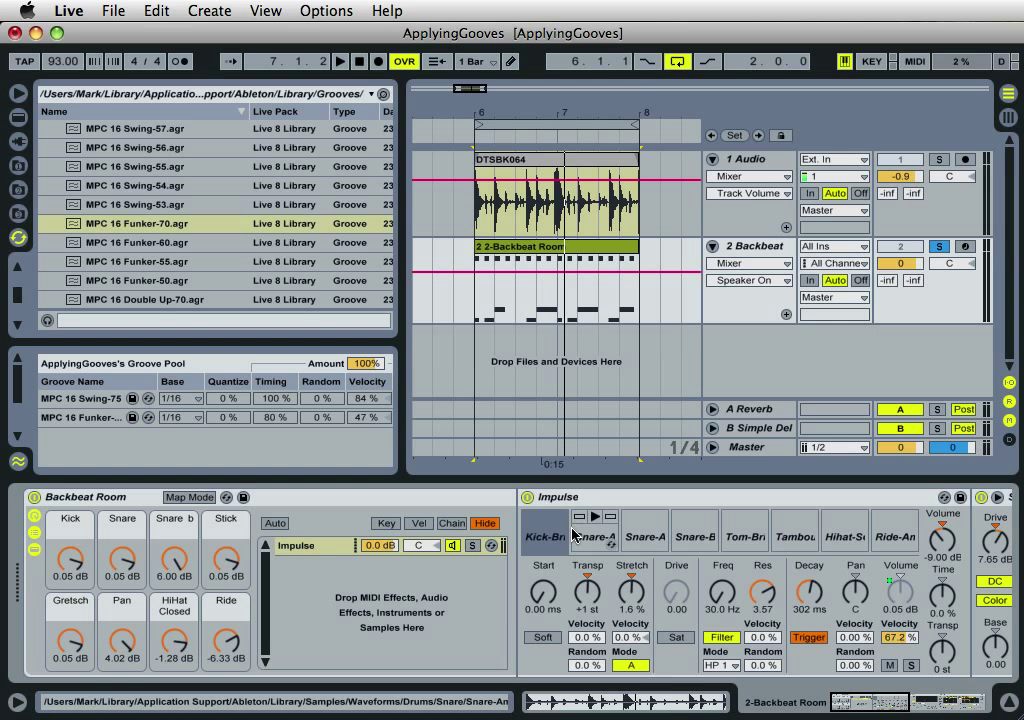
{"action": "mouse_move", "coordinate": [660, 551]}
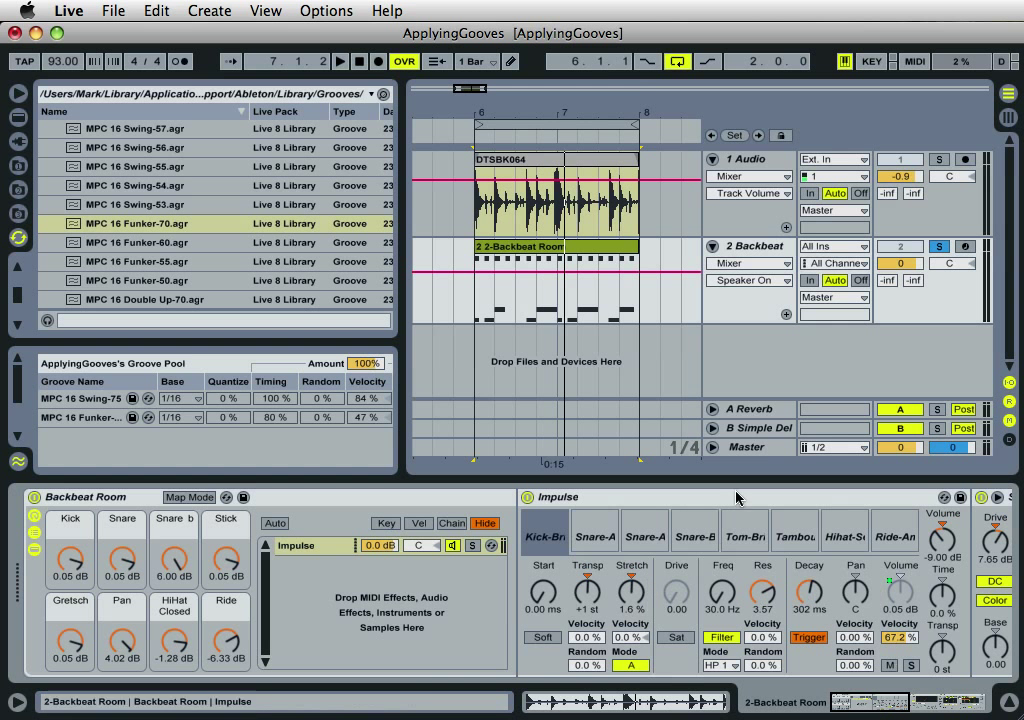
{"action": "mouse_move", "coordinate": [634, 516]}
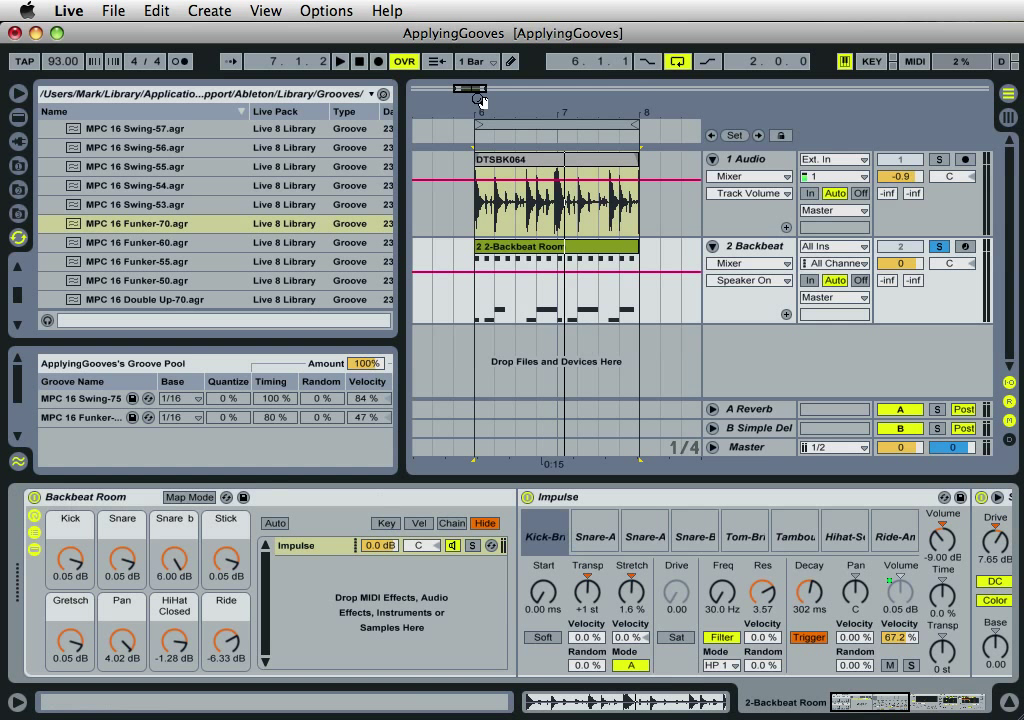
{"action": "left_click", "coordinate": [474, 137]}
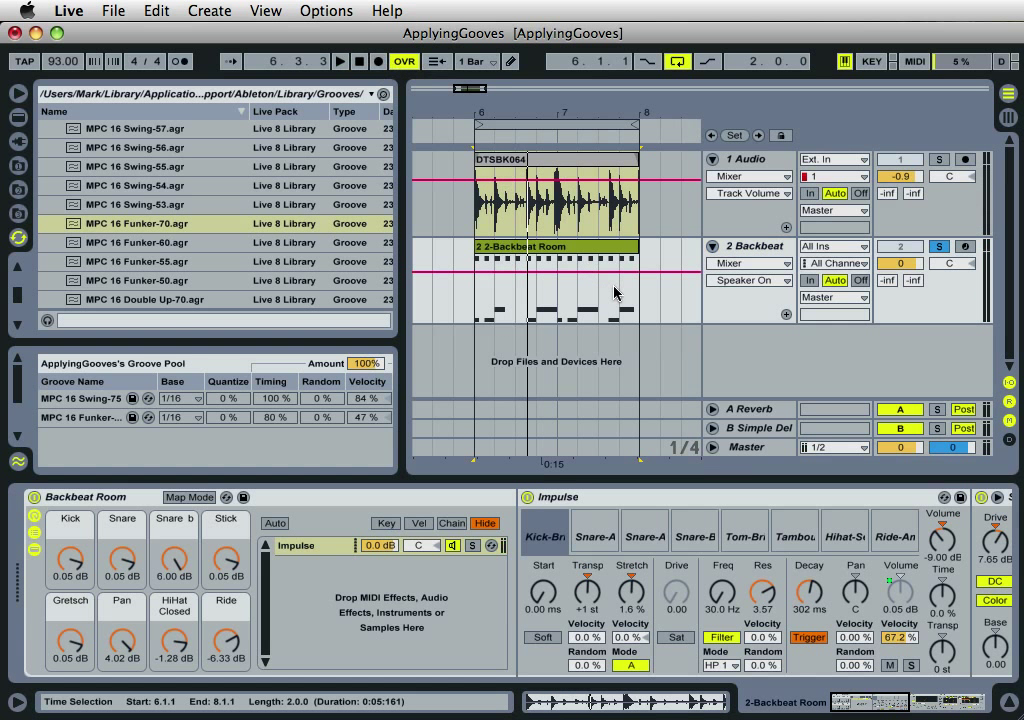
- Open the Backbeat Room MIDI clip in Clip view and start playback
{"action": "left_click", "coordinate": [583, 263]}
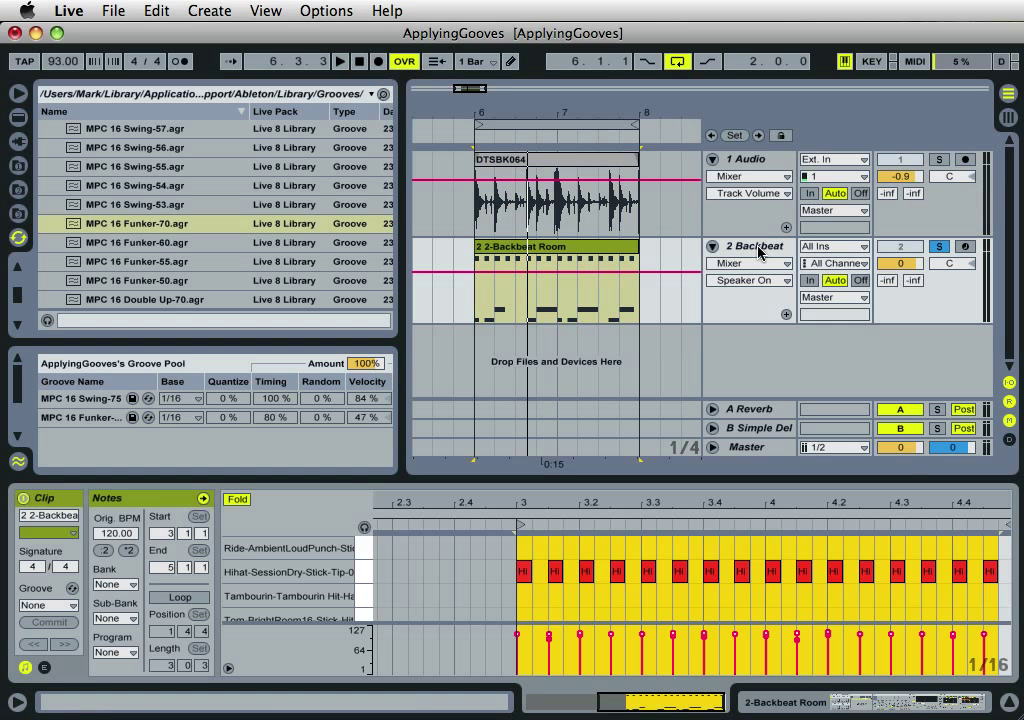
{"action": "left_click", "coordinate": [69, 606]}
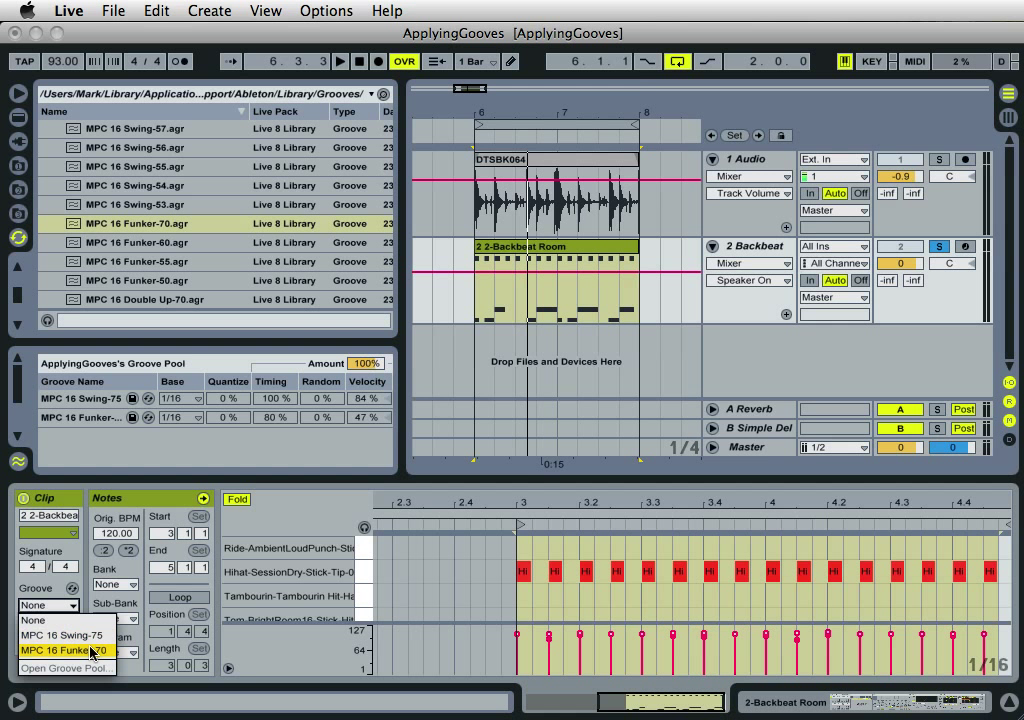
{"action": "left_click", "coordinate": [476, 140]}
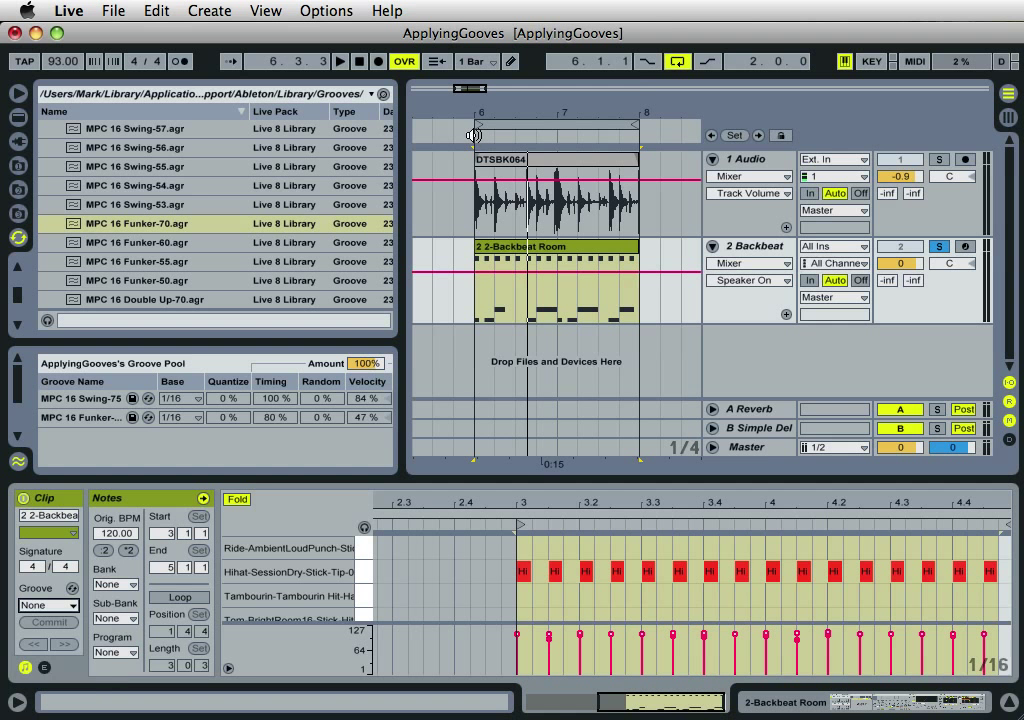
{"action": "key", "text": "space"}
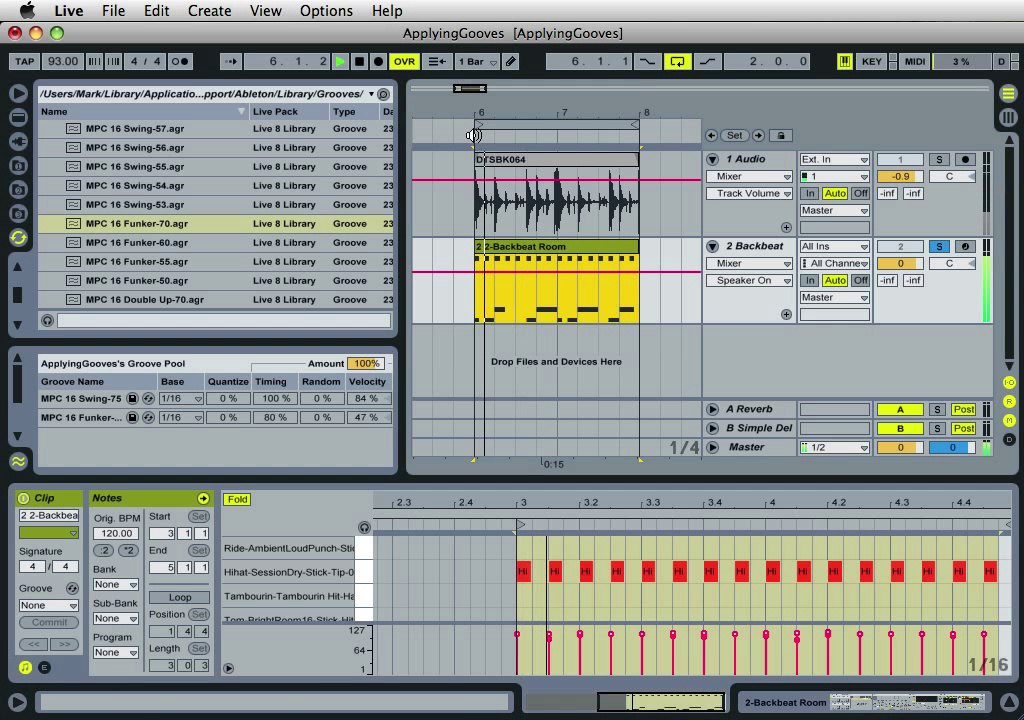
- Try MPC 16 Swing-75, then apply MPC 16 Funker-70 with its velocity raised to 69 %
{"action": "left_click", "coordinate": [70, 604]}
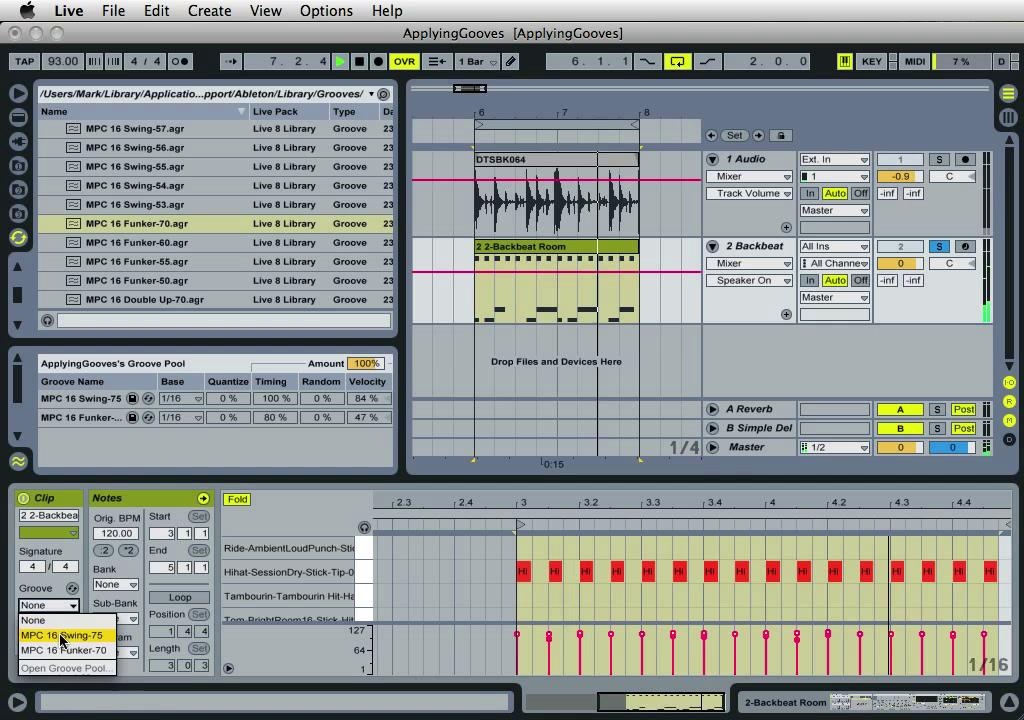
{"action": "left_click", "coordinate": [62, 636]}
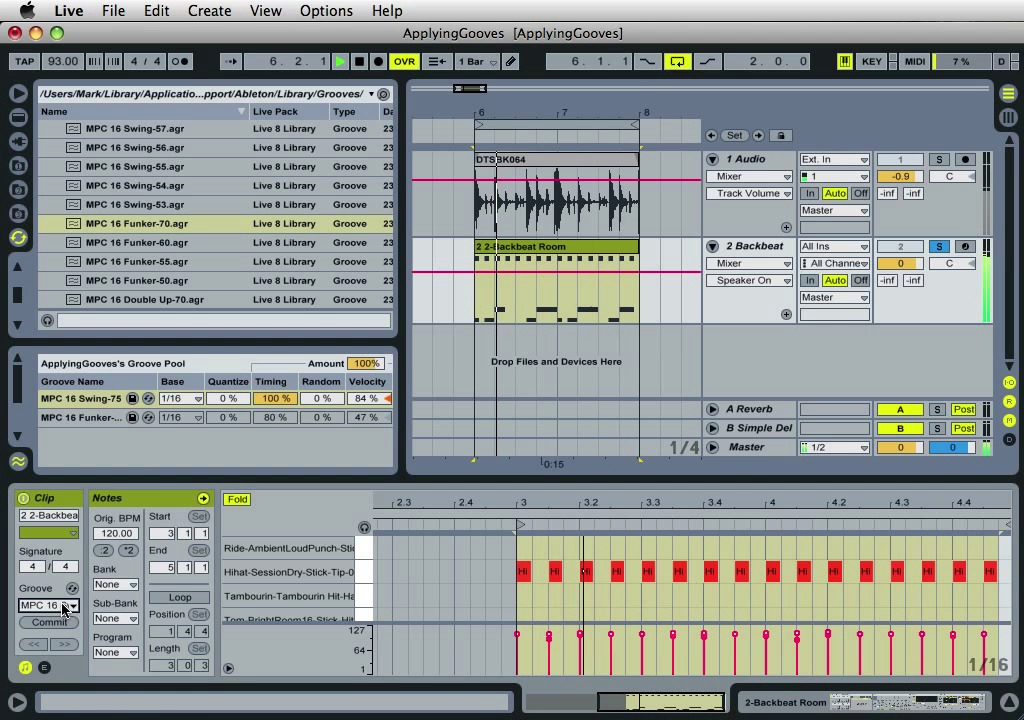
{"action": "left_click", "coordinate": [60, 605]}
{"action": "left_click", "coordinate": [63, 655]}
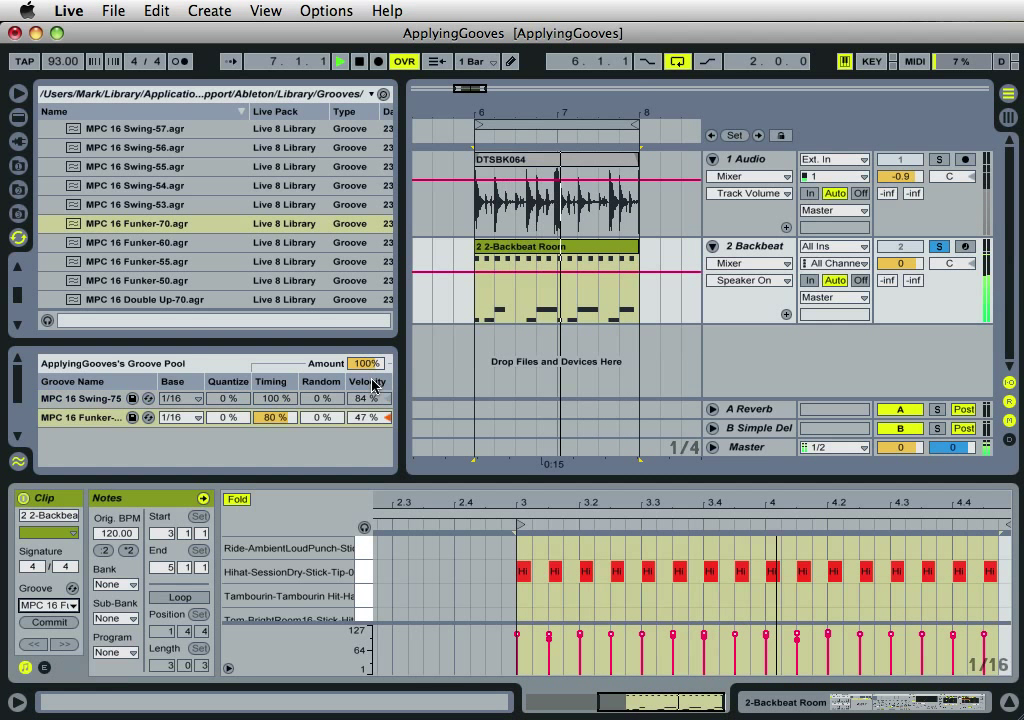
{"action": "left_click_drag", "start_coordinate": [378, 418], "coordinate": [377, 420]}
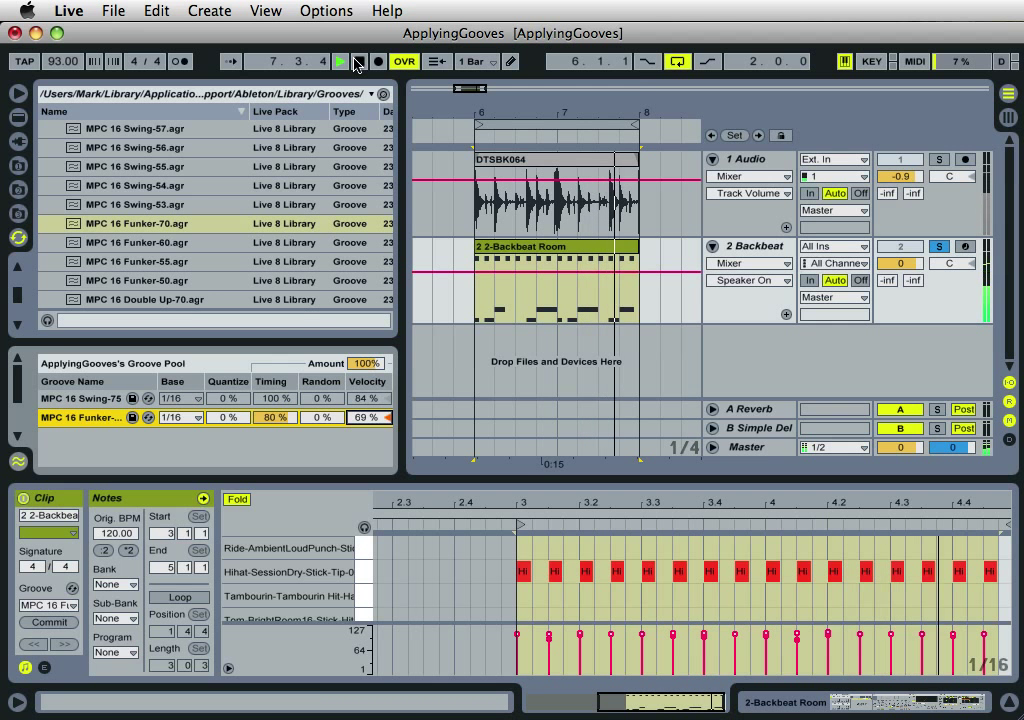
{"action": "left_click", "coordinate": [548, 425]}
- Commit Funker-70 into the Backbeat Room notes, then zoom the note editor in and out
{"action": "key", "text": "space"}
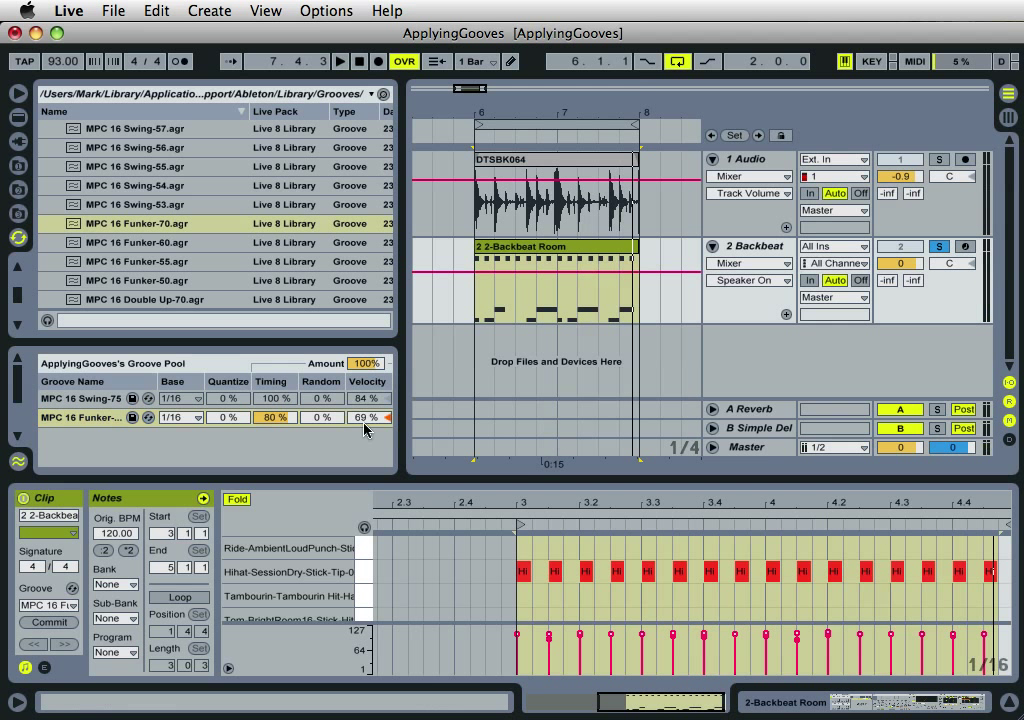
{"action": "left_click", "coordinate": [75, 623]}
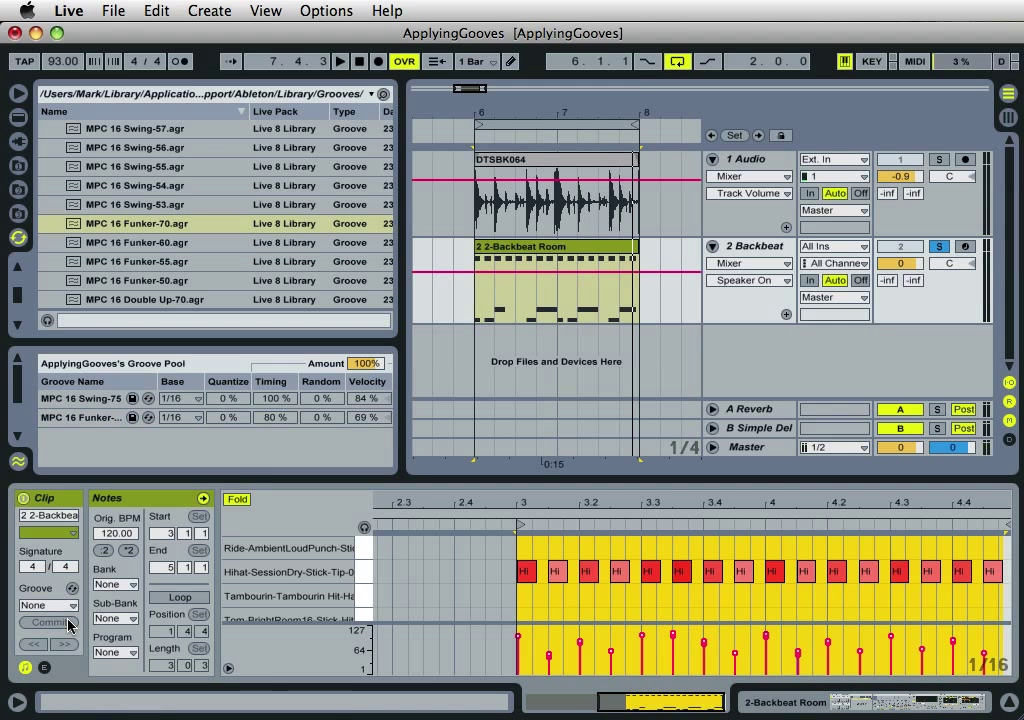
{"action": "left_click_drag", "start_coordinate": [785, 503], "coordinate": [784, 498]}
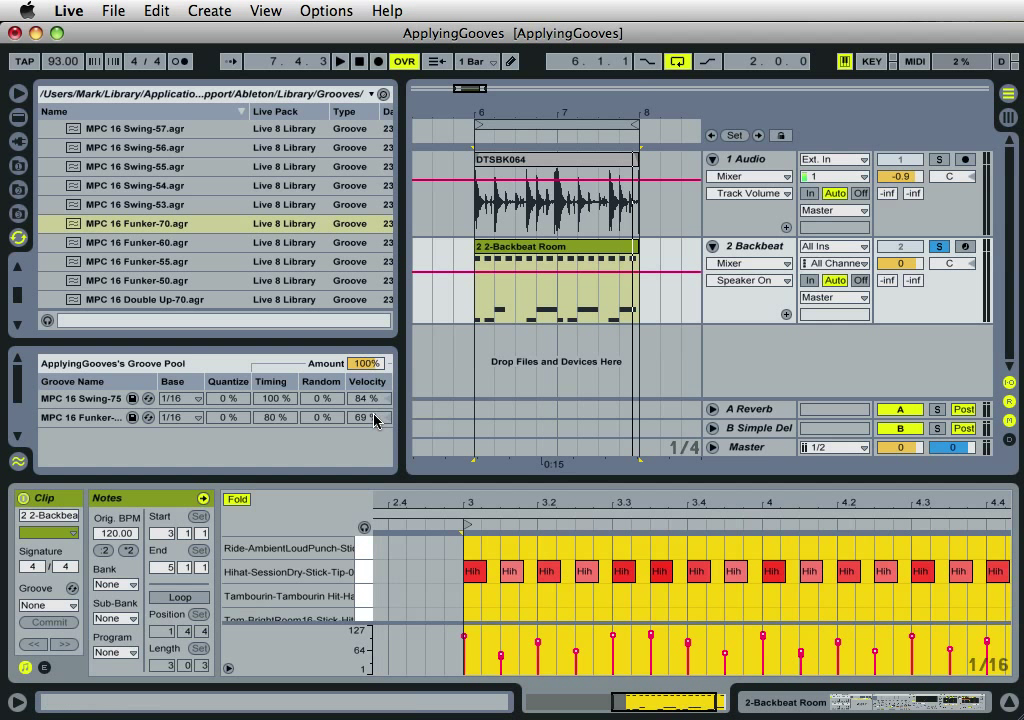
{"action": "mouse_move", "coordinate": [669, 495]}
{"action": "left_mouse_down"}
{"action": "mouse_move", "coordinate": [667, 440]}
{"action": "mouse_move", "coordinate": [670, 503]}
{"action": "left_mouse_up"}
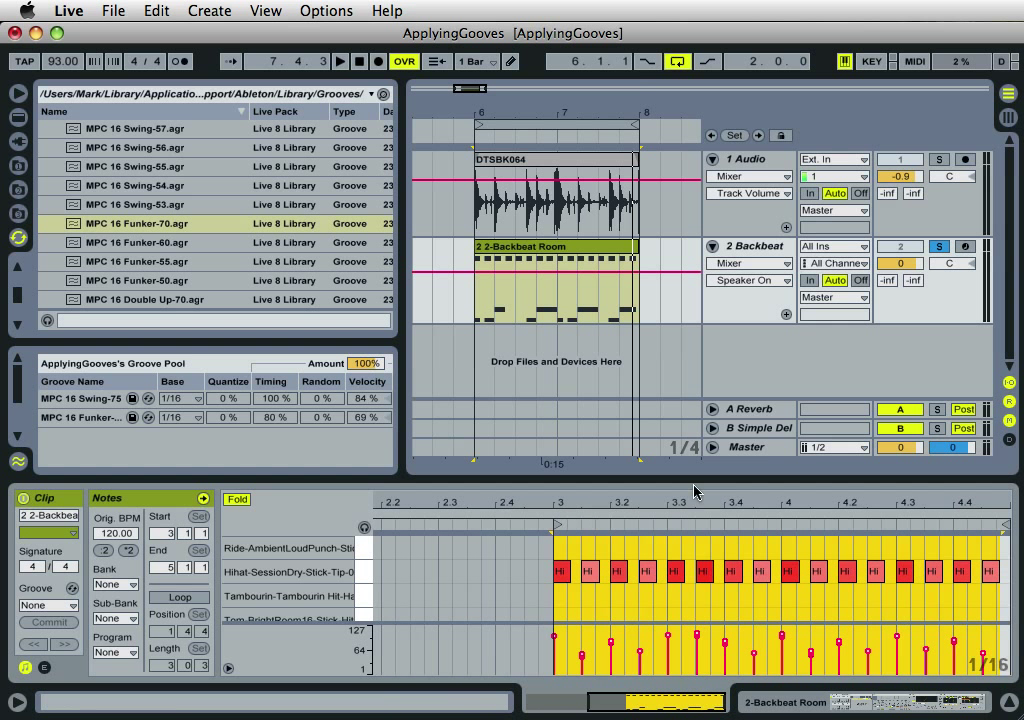